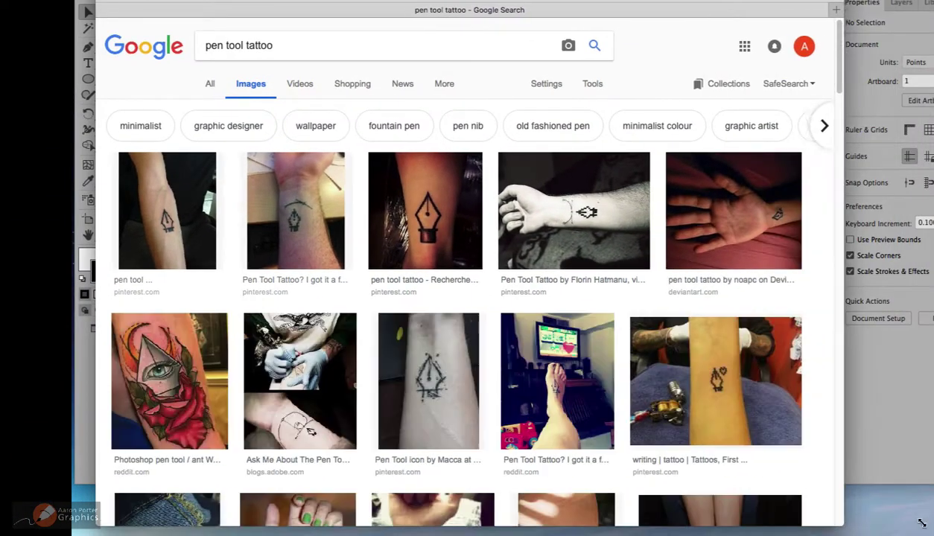
Browse the pen tool tattoo image results and open the photo of a hand holding a dark mug
{"action": "scroll", "coordinate": [903, 454], "scroll_direction": "down", "scroll_amount": 3}
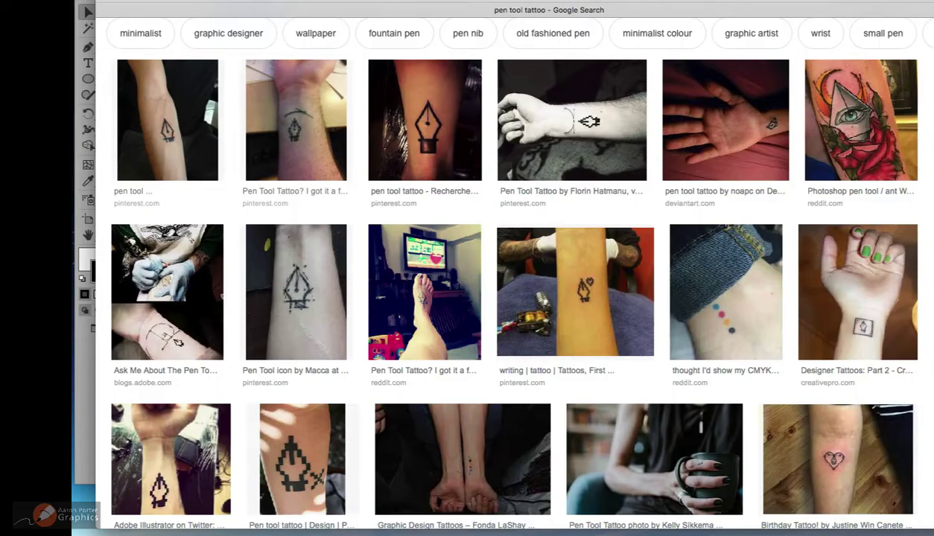
{"action": "scroll", "coordinate": [902, 447], "scroll_direction": "down", "scroll_amount": 4}
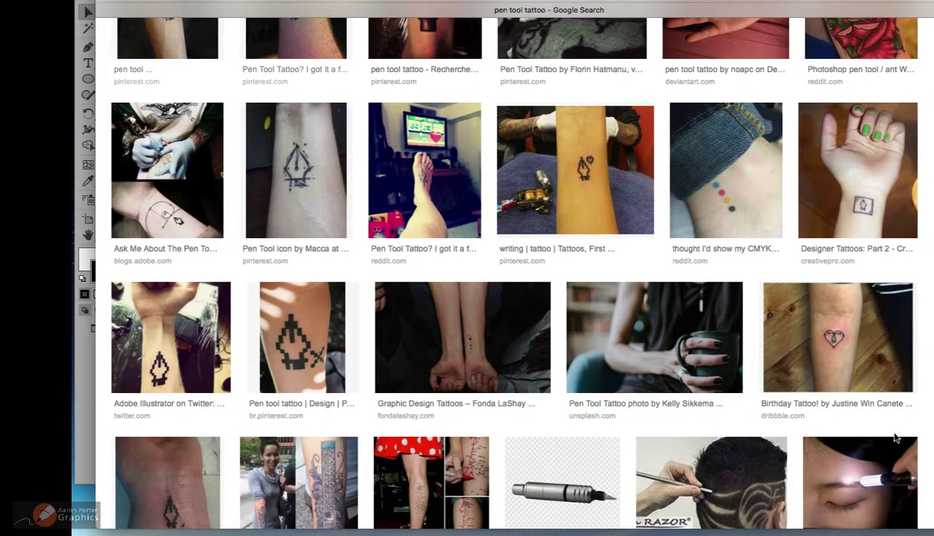
{"action": "scroll", "coordinate": [901, 438], "scroll_direction": "down", "scroll_amount": 3}
{"action": "left_click", "coordinate": [683, 257]}
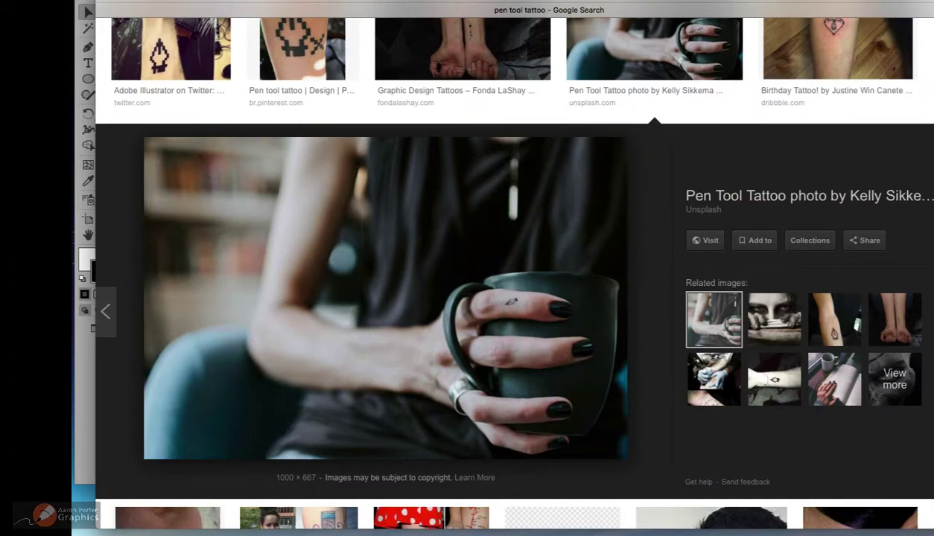
Switch to Illustrator and collapse the tools into a single column
{"action": "left_click", "coordinate": [47, 41]}
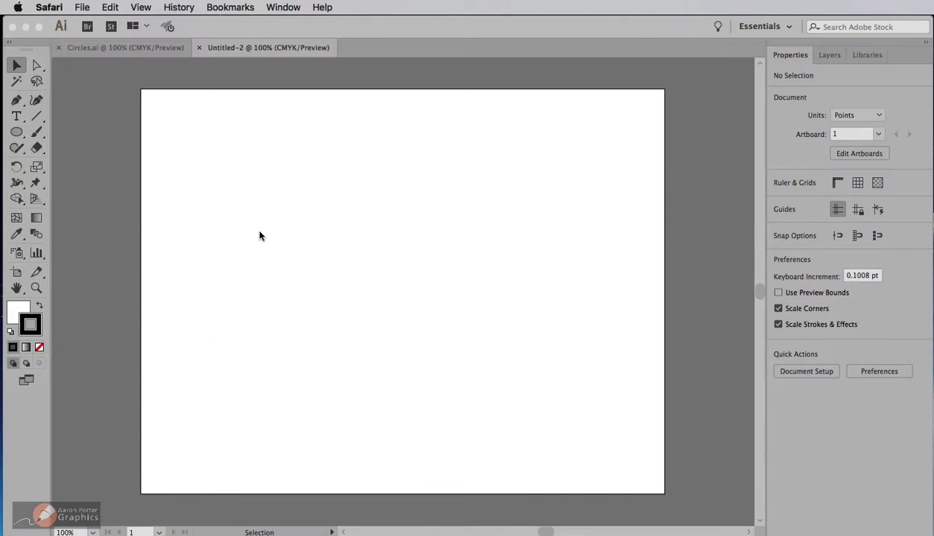
{"action": "left_click", "coordinate": [10, 44]}
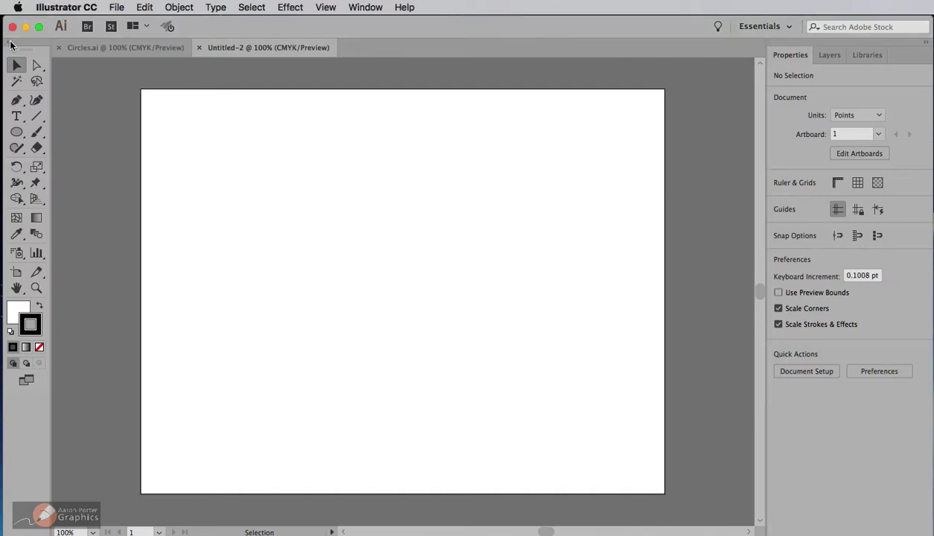
{"action": "left_click", "coordinate": [10, 43]}
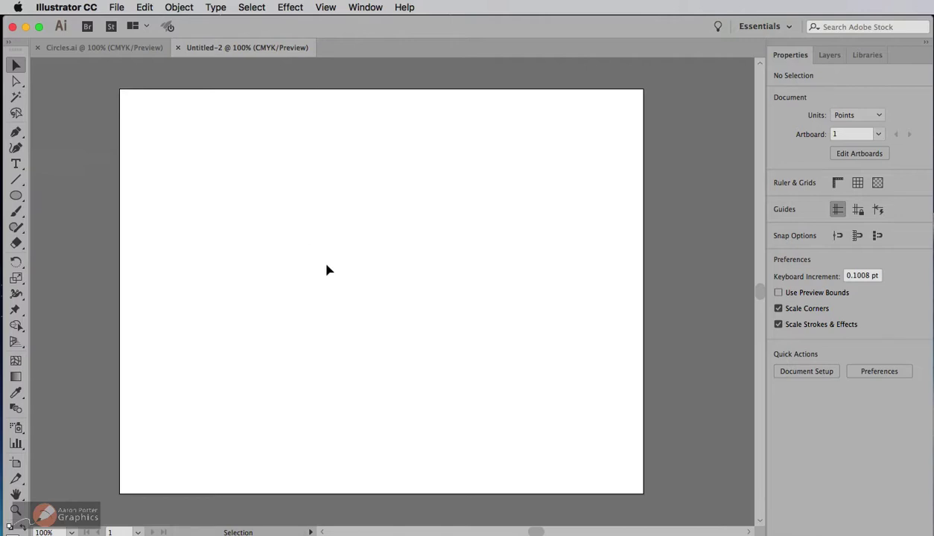
Draw a nearly square rectangle about 284 × 279 pt near the middle of the artboard
{"action": "left_click", "coordinate": [17, 193]}
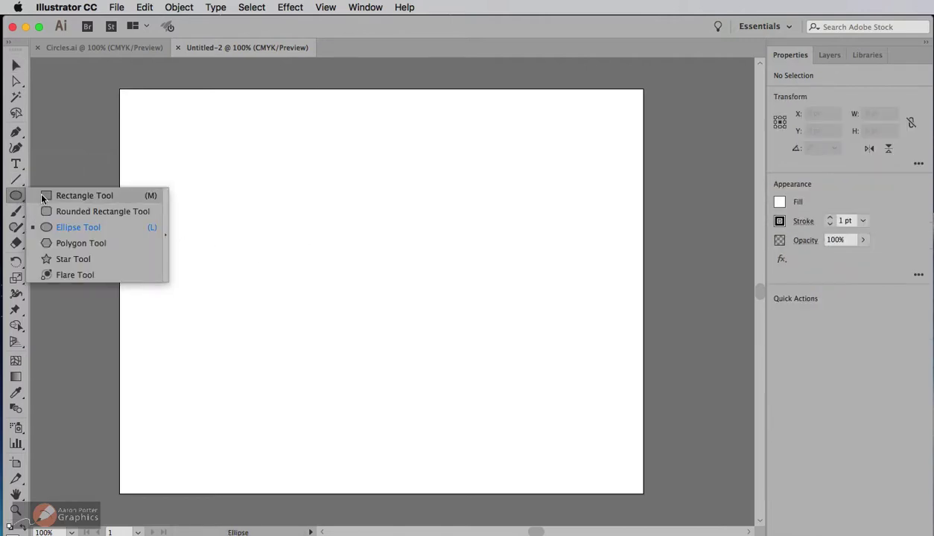
{"action": "left_click", "coordinate": [45, 196]}
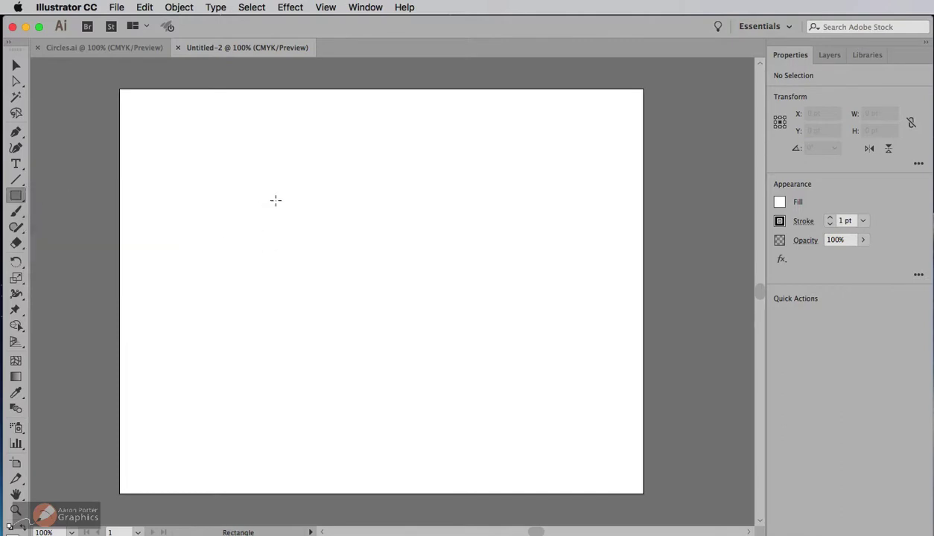
{"action": "left_click_drag", "start_coordinate": [275, 200], "coordinate": [464, 385]}
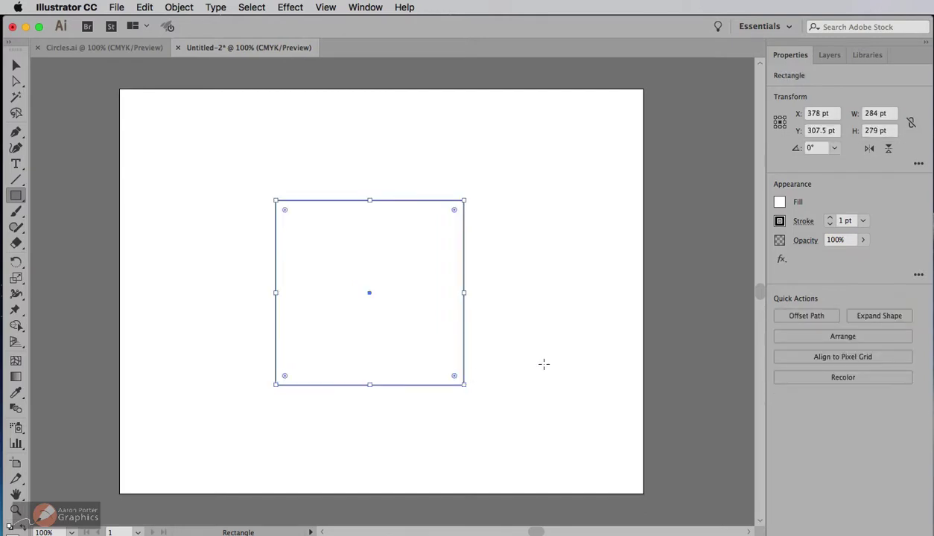
Move the rectangle to about X 435, Y 300.5 pt and select its lower-left anchor point with the Direct Selection tool
{"action": "left_click", "coordinate": [16, 65]}
{"action": "left_click_drag", "start_coordinate": [344, 237], "coordinate": [381, 232]}
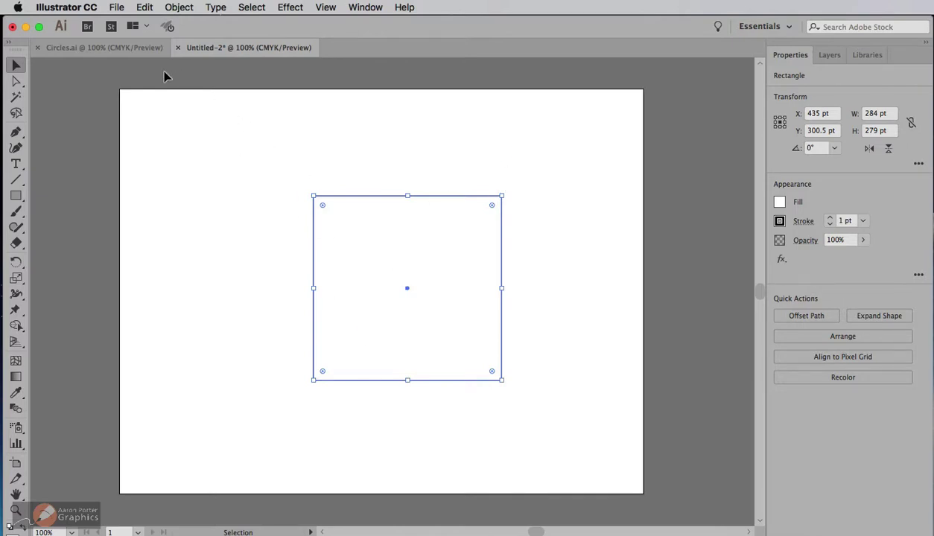
{"action": "left_click", "coordinate": [17, 82]}
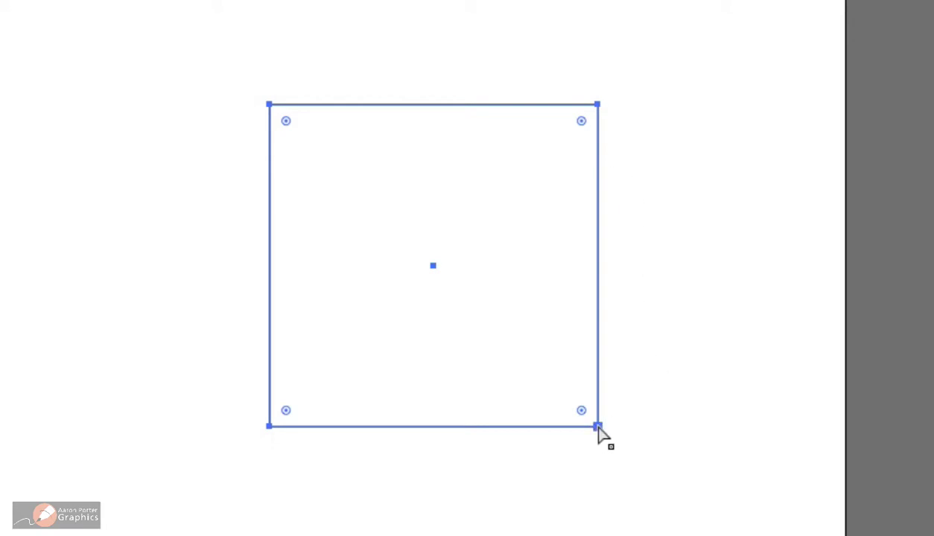
{"action": "left_click", "coordinate": [269, 426]}
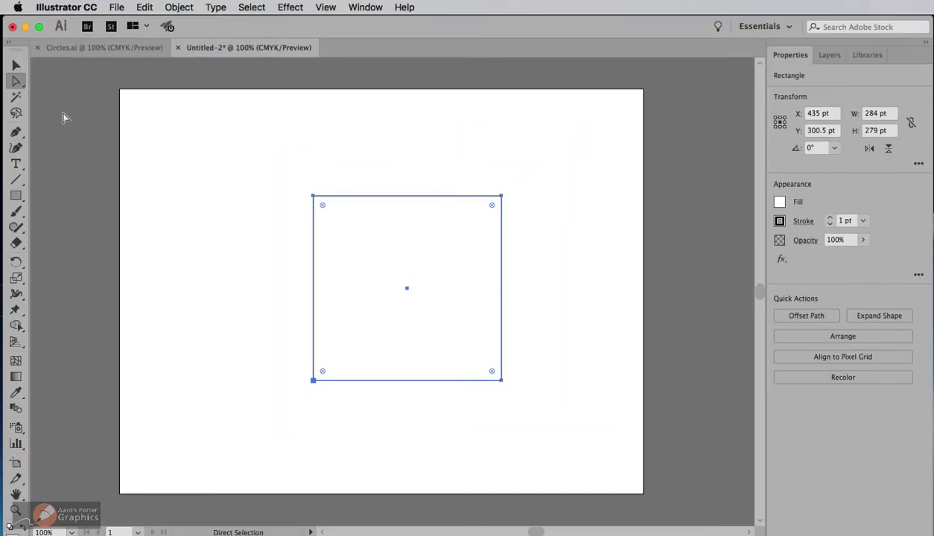
Draw an open path of straight and curved segments above and beside the rectangle with the Pen tool, and delete it
{"action": "left_click", "coordinate": [16, 131]}
{"action": "left_click", "coordinate": [215, 193]}
{"action": "left_click", "coordinate": [253, 133]}
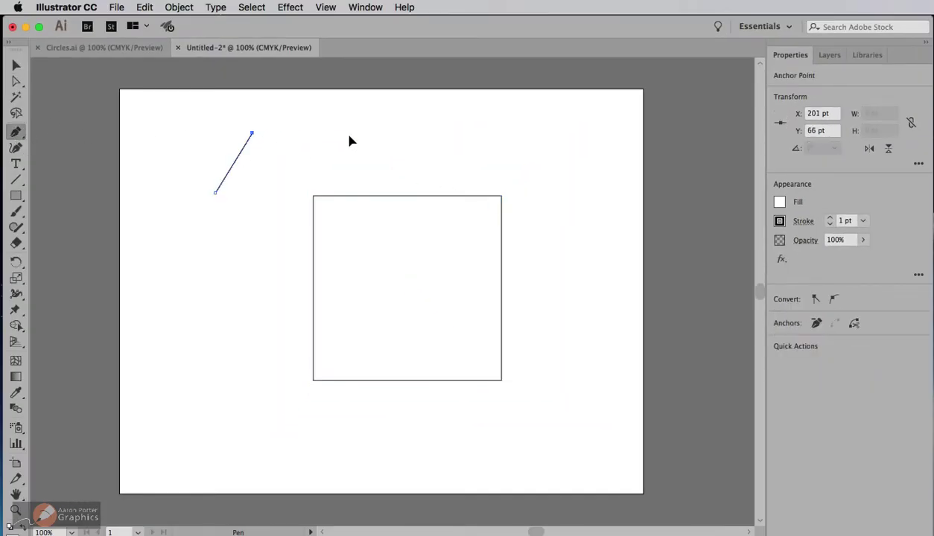
{"action": "left_click", "coordinate": [349, 135]}
{"action": "left_click", "coordinate": [391, 161]}
{"action": "left_click", "coordinate": [433, 122]}
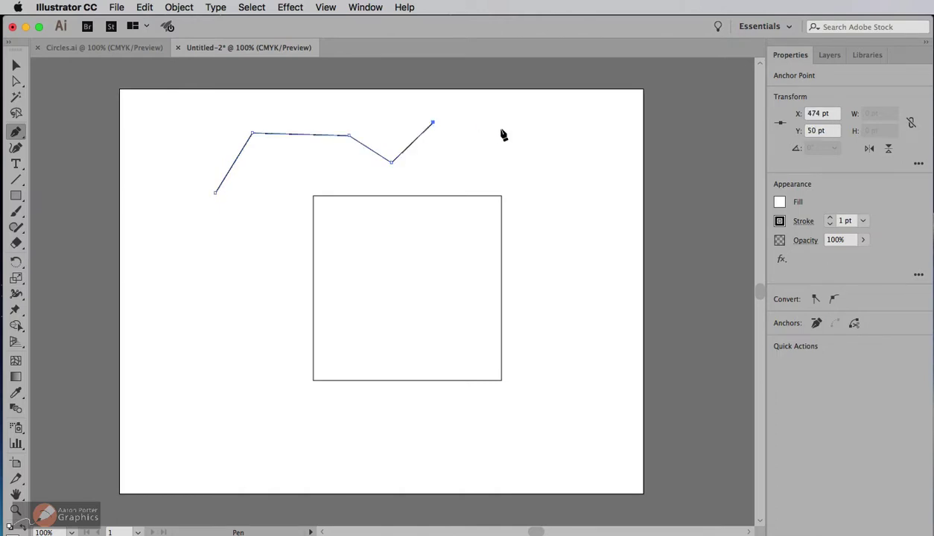
{"action": "left_click_drag", "start_coordinate": [518, 142], "coordinate": [617, 164]}
{"action": "left_click_drag", "start_coordinate": [590, 284], "coordinate": [543, 300]}
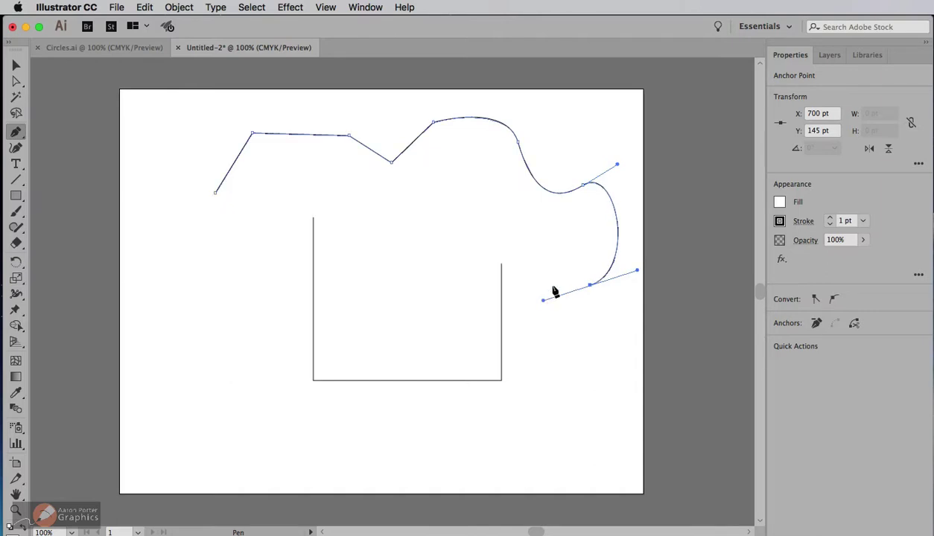
{"action": "key", "text": "BackSpace"}
{"action": "key", "text": "BackSpace"}
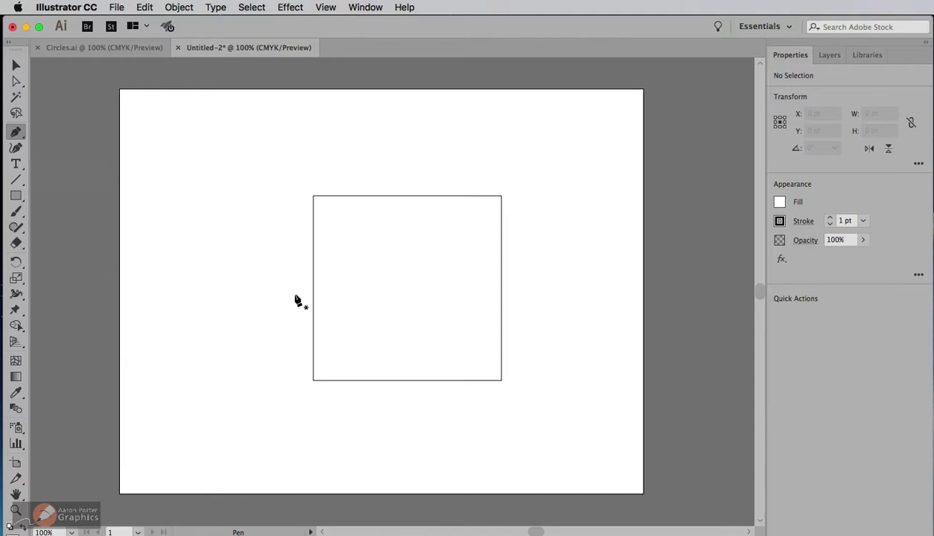
Reshape the rectangle with the Direct Selection tool, pulling its upper-left and lower-right anchor points outward
{"action": "left_click", "coordinate": [16, 81]}
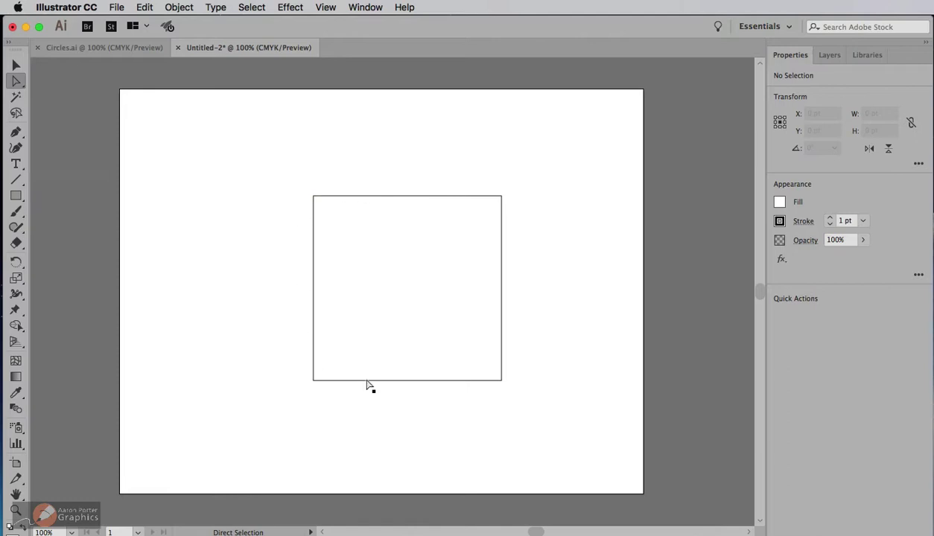
{"action": "left_click", "coordinate": [342, 201]}
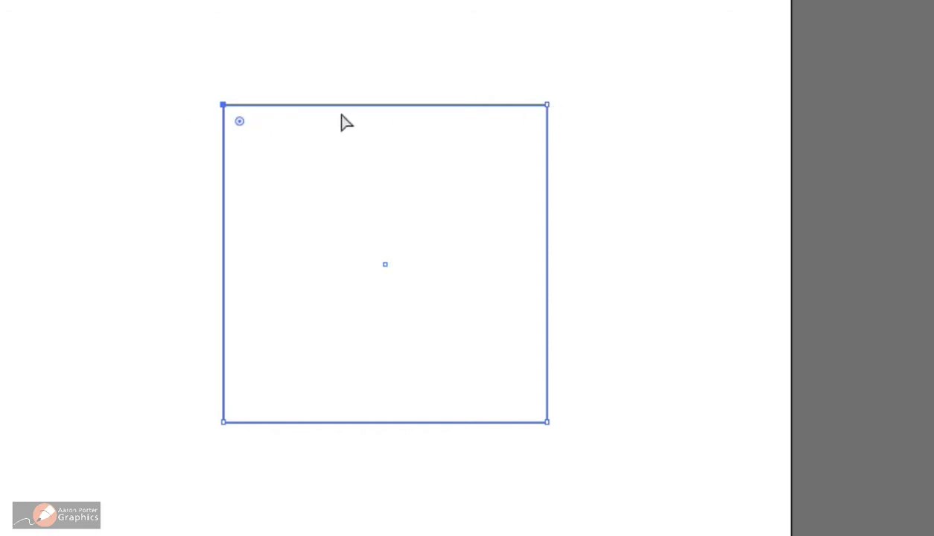
{"action": "left_click", "coordinate": [223, 106]}
{"action": "left_click", "coordinate": [223, 106]}
{"action": "left_click_drag", "start_coordinate": [223, 106], "coordinate": [92, 23]}
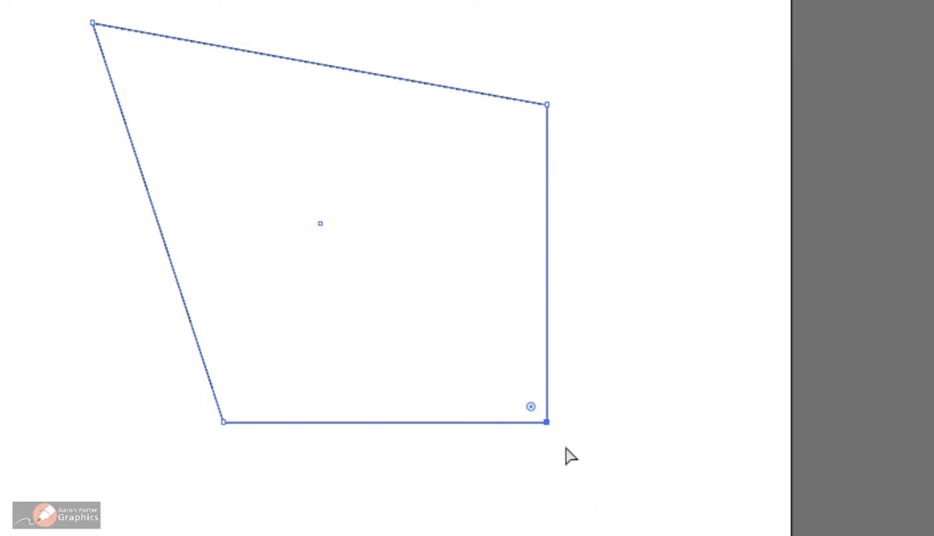
{"action": "left_click_drag", "start_coordinate": [546, 422], "coordinate": [696, 521]}
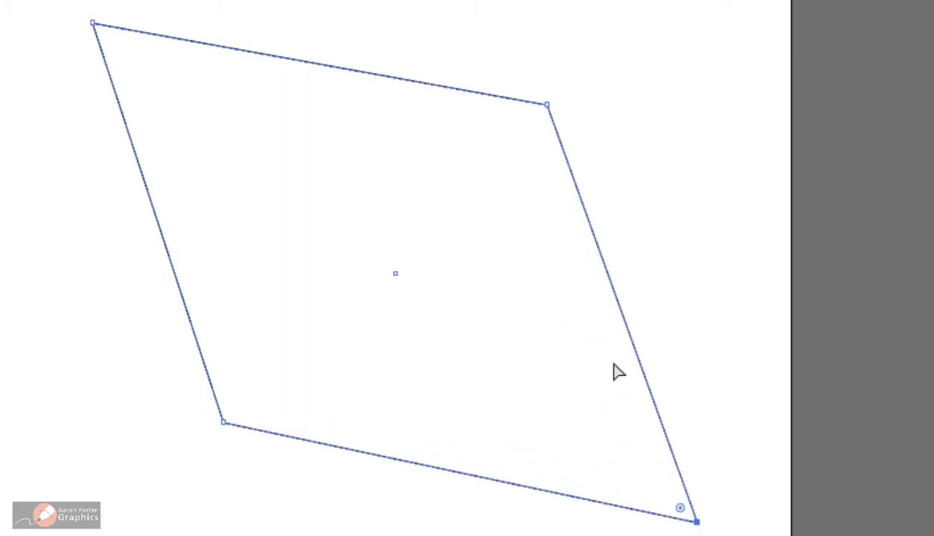
Move the shape's upper-right anchor point inward, and shift both upper anchor points together to the right
{"action": "left_click", "coordinate": [548, 106]}
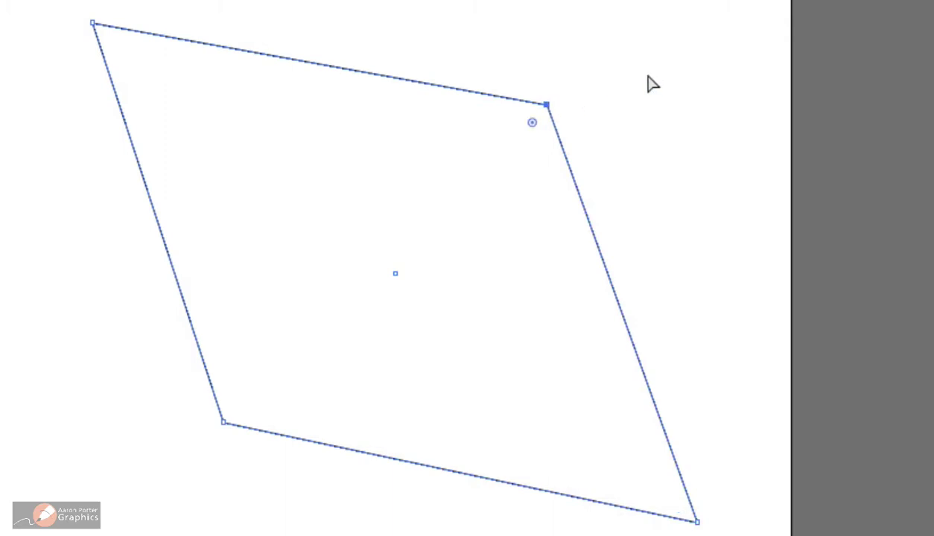
{"action": "left_click_drag", "start_coordinate": [548, 105], "coordinate": [442, 224]}
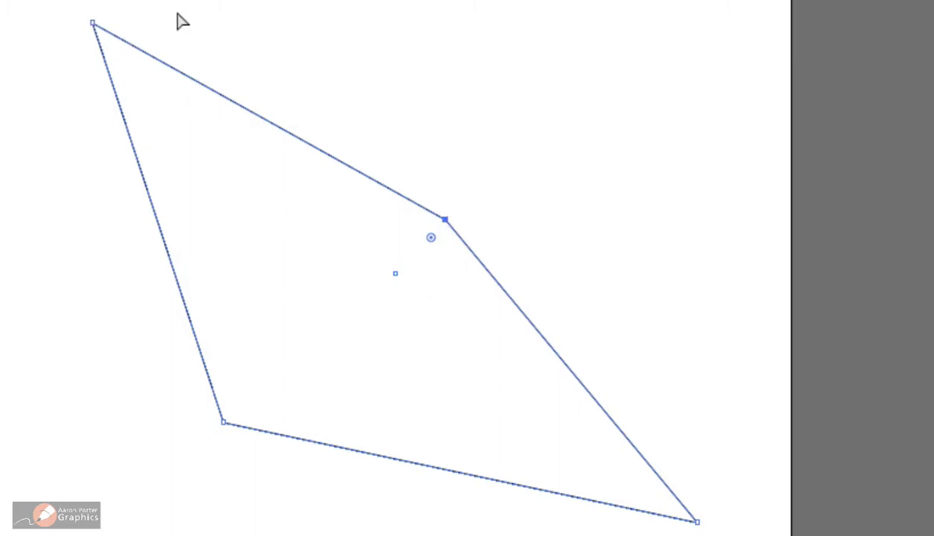
{"action": "left_click", "coordinate": [94, 27], "text": "shift"}
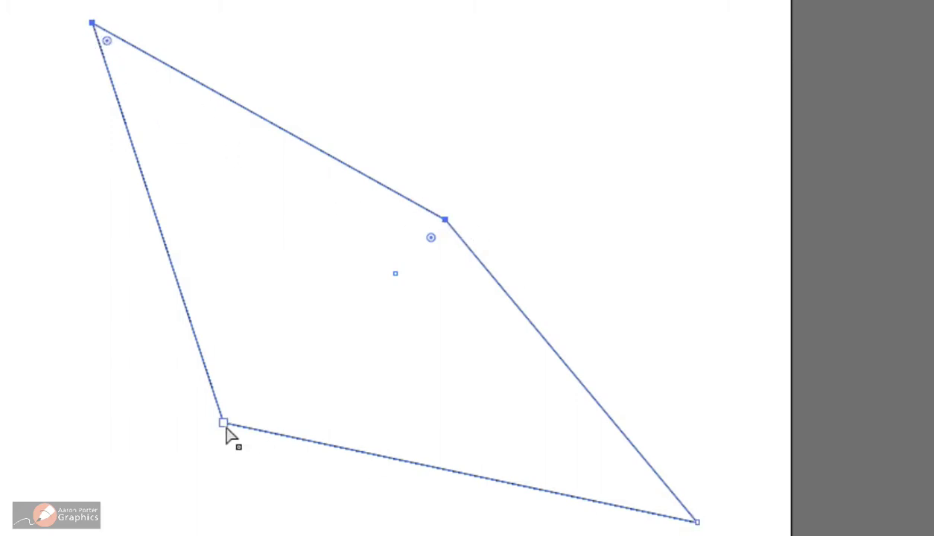
{"action": "left_click_drag", "start_coordinate": [103, 33], "coordinate": [305, 38]}
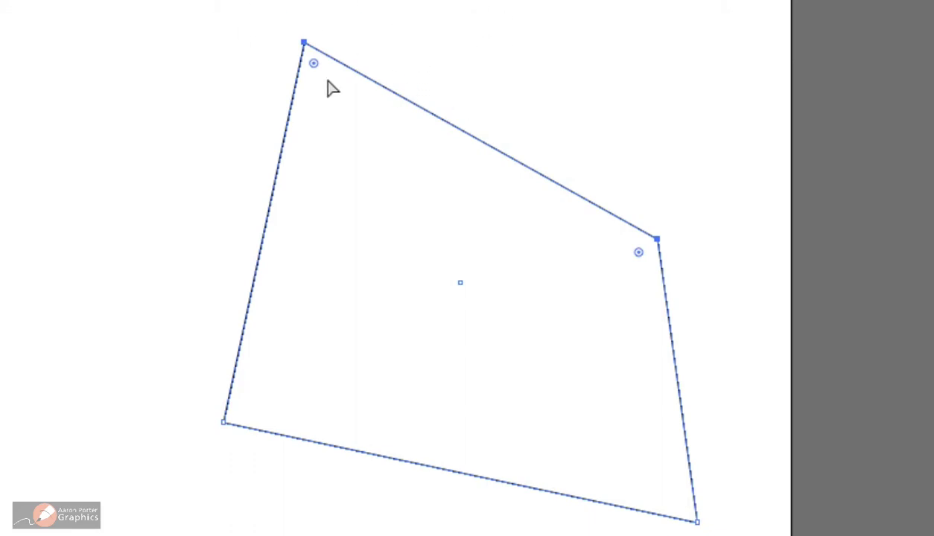
Deselect the anchor points, select the four-sided shape and delete it from the artboard
{"action": "left_click", "coordinate": [570, 155]}
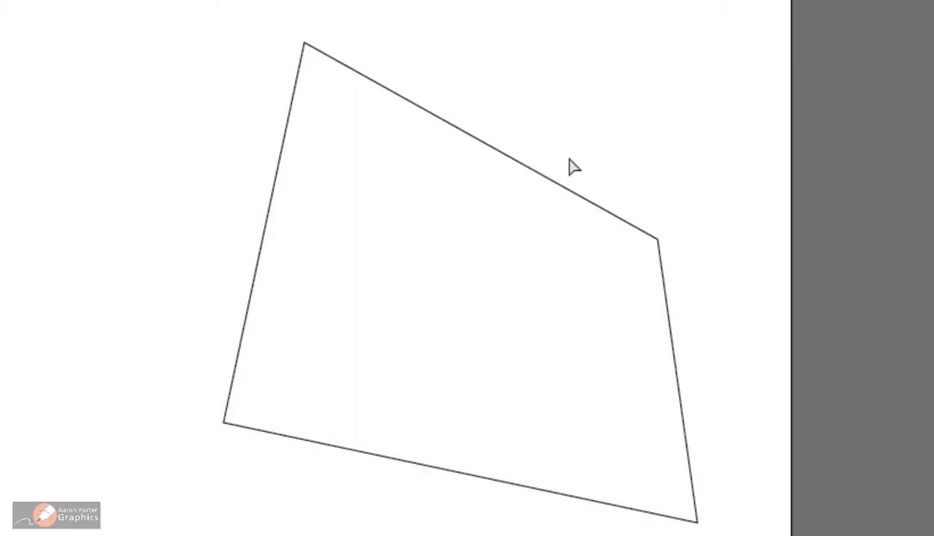
{"action": "left_click", "coordinate": [543, 177]}
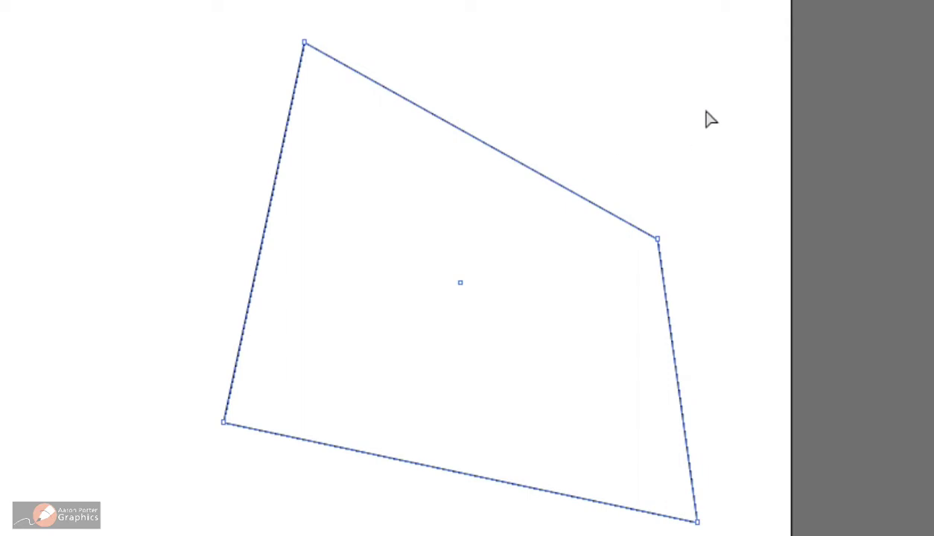
{"action": "key", "text": "Delete"}
{"action": "key", "text": "Delete"}
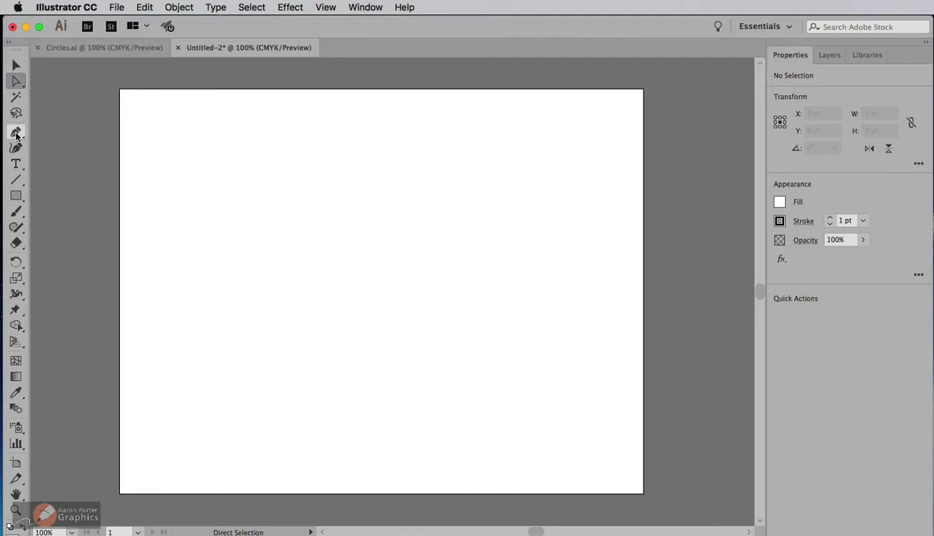
Draw a closed four-sided shape with the Pen tool, starting at about X 240, Y 179 pt and ending on the first anchor point
{"action": "left_click", "coordinate": [16, 132]}
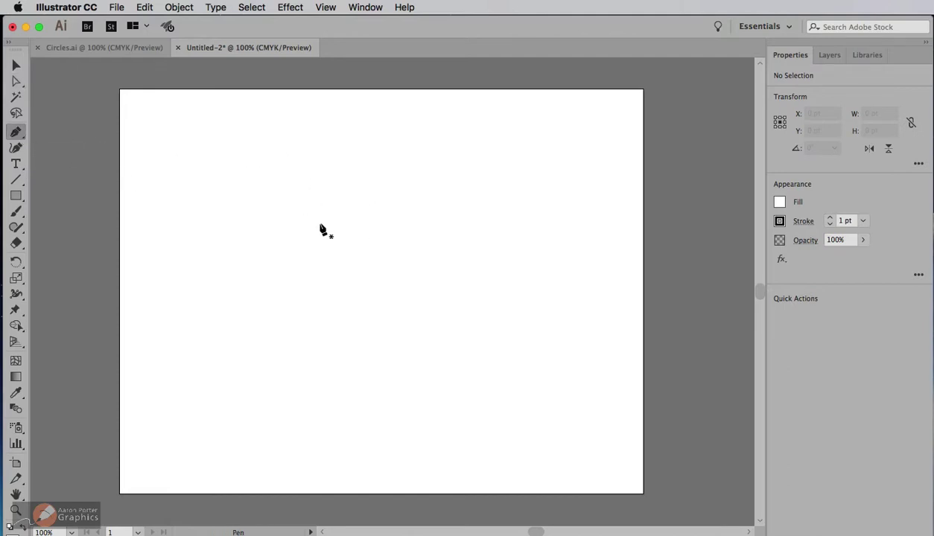
{"action": "left_click", "coordinate": [277, 207]}
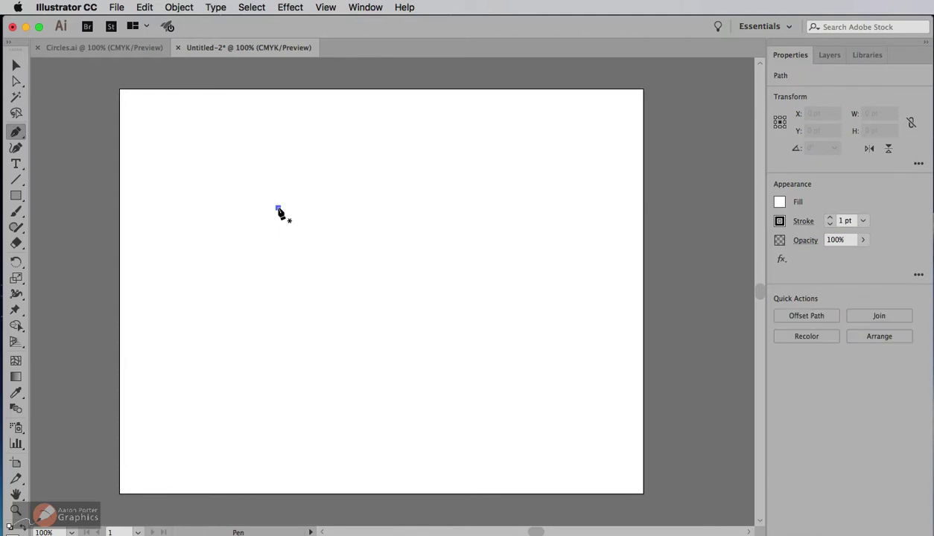
{"action": "left_click", "coordinate": [461, 207]}
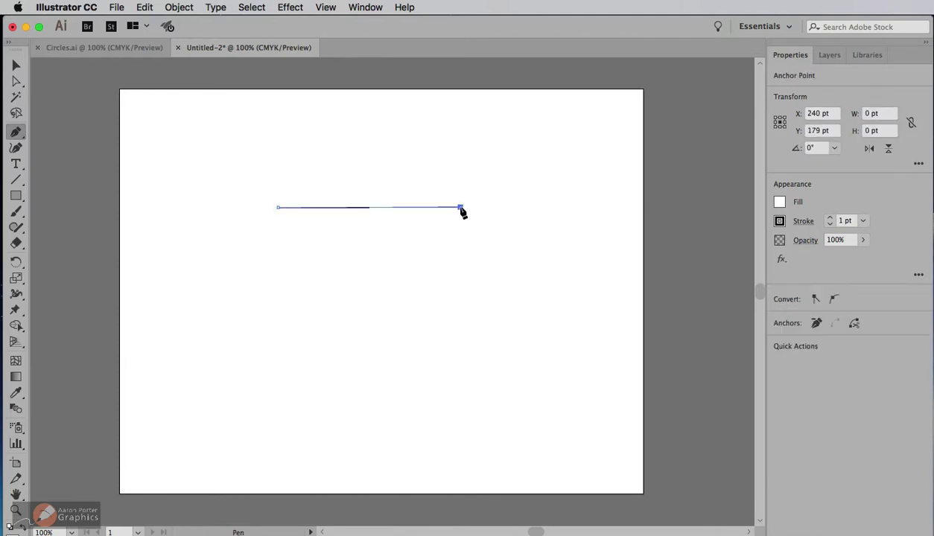
{"action": "left_click", "coordinate": [460, 360]}
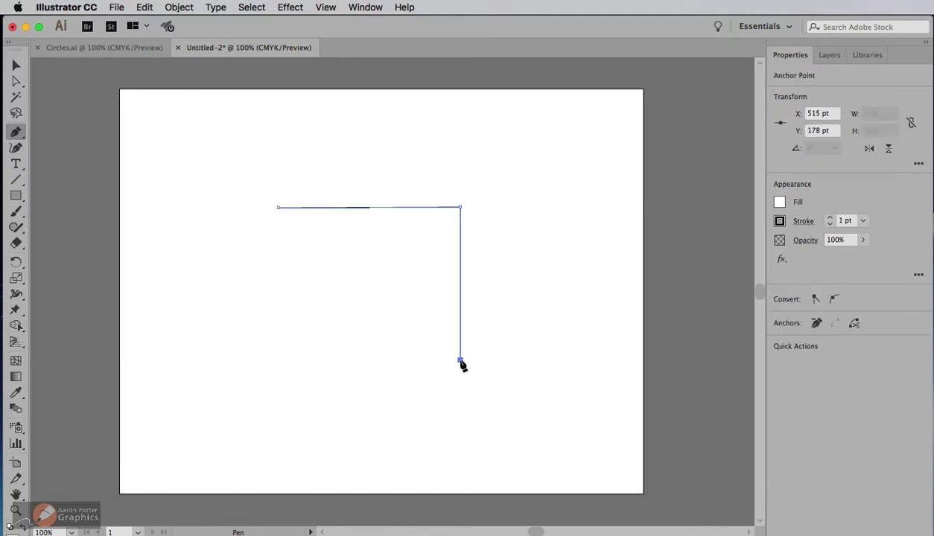
{"action": "left_click", "coordinate": [276, 364]}
{"action": "left_click", "coordinate": [278, 208]}
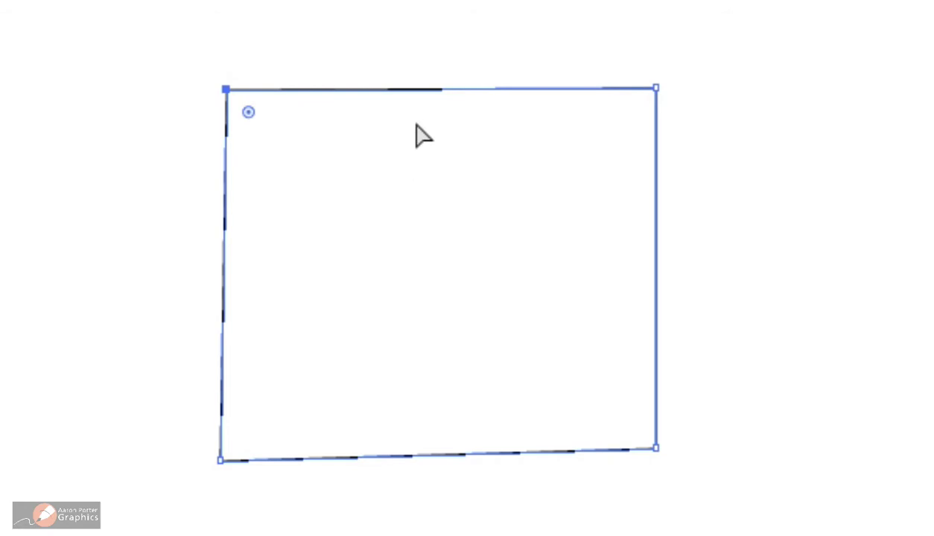
Undo the path's closing segment, close it again on the starting anchor point and activate the Direct Selection tool
{"action": "key", "text": "ctrl+z"}
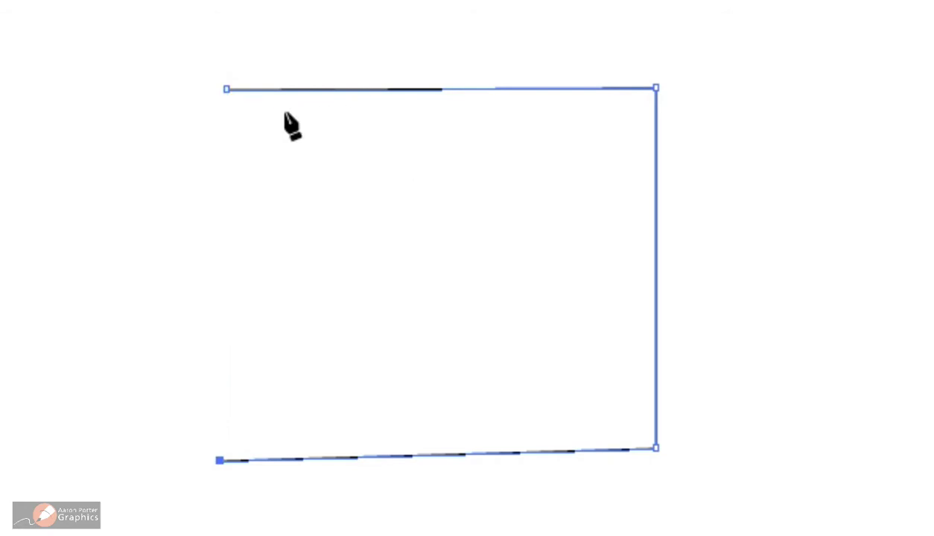
{"action": "left_click", "coordinate": [227, 90]}
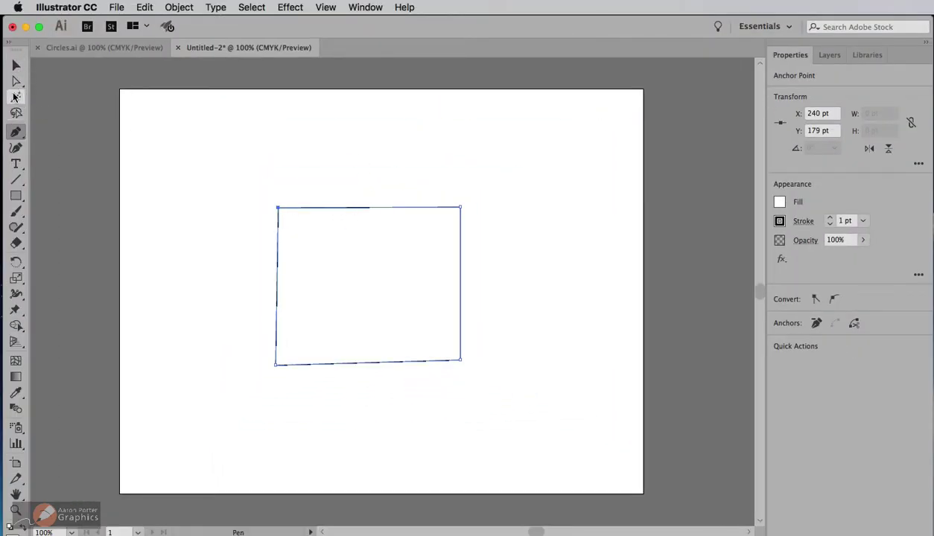
{"action": "left_click", "coordinate": [16, 82]}
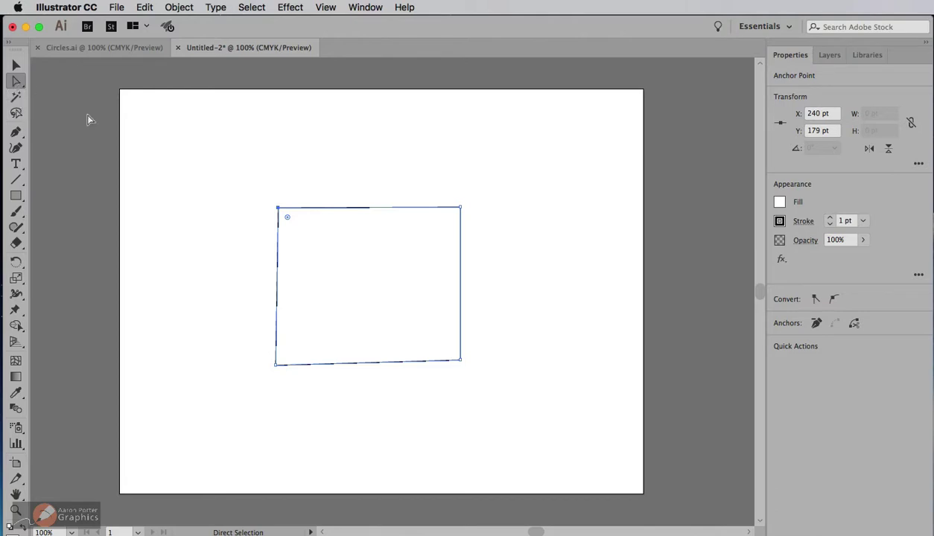
Move the four-sided shape's upper-right anchor point outward and back to about X 521, Y 178 pt, and raise its lower-left anchor point slightly
{"action": "left_click", "coordinate": [460, 208]}
{"action": "left_click_drag", "start_coordinate": [461, 212], "coordinate": [552, 164]}
{"action": "mouse_move", "coordinate": [276, 367]}
{"action": "left_mouse_down"}
{"action": "mouse_move", "coordinate": [230, 408]}
{"action": "mouse_move", "coordinate": [266, 357]}
{"action": "mouse_move", "coordinate": [277, 357]}
{"action": "left_mouse_up"}
{"action": "left_click_drag", "start_coordinate": [553, 168], "coordinate": [464, 209]}
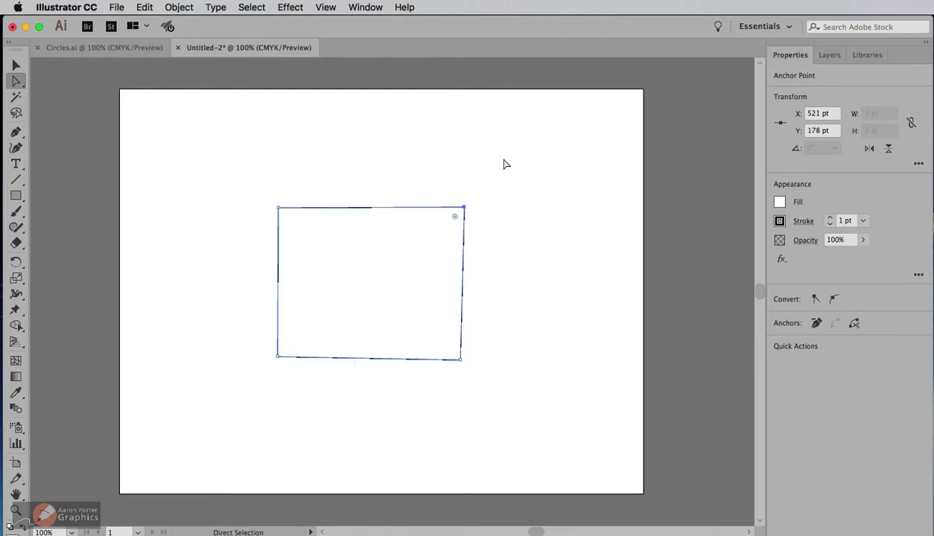
Select the whole four-sided shape and delete it from the artboard
{"action": "left_click_drag", "start_coordinate": [517, 176], "coordinate": [250, 369]}
{"action": "key", "text": "Delete"}
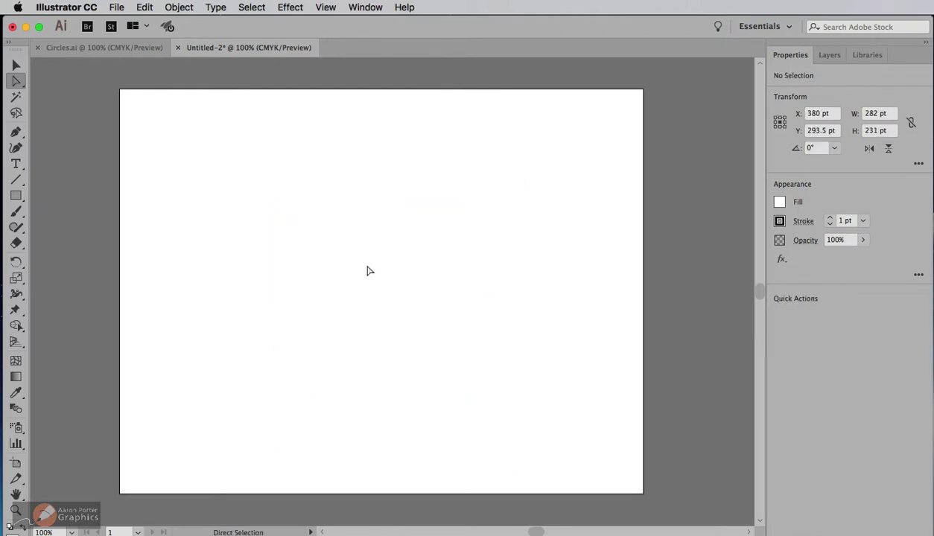
Draw a closed, nearly rectangular shape of about 218 by 196 pt with the Pen tool, starting at about X 291, Y 196 pt
{"action": "left_click", "coordinate": [16, 131]}
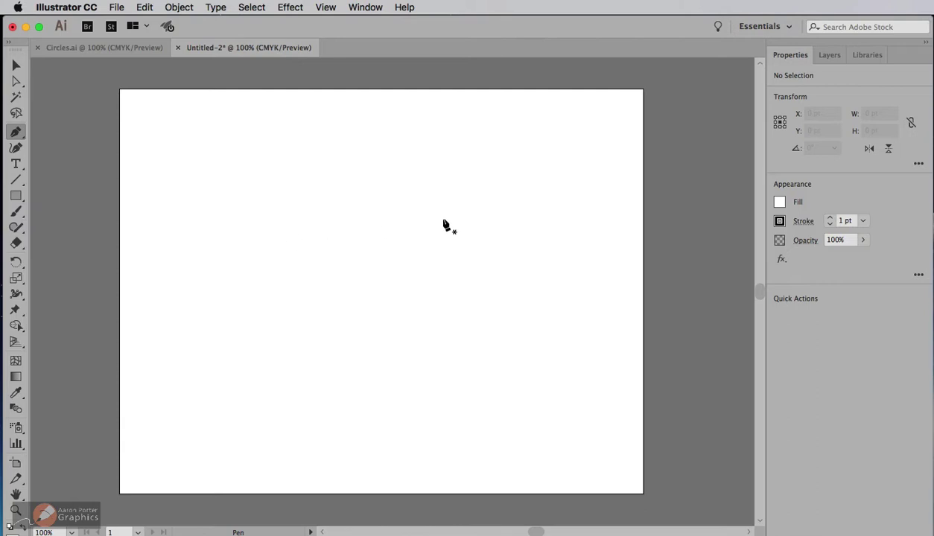
{"action": "left_click", "coordinate": [311, 218]}
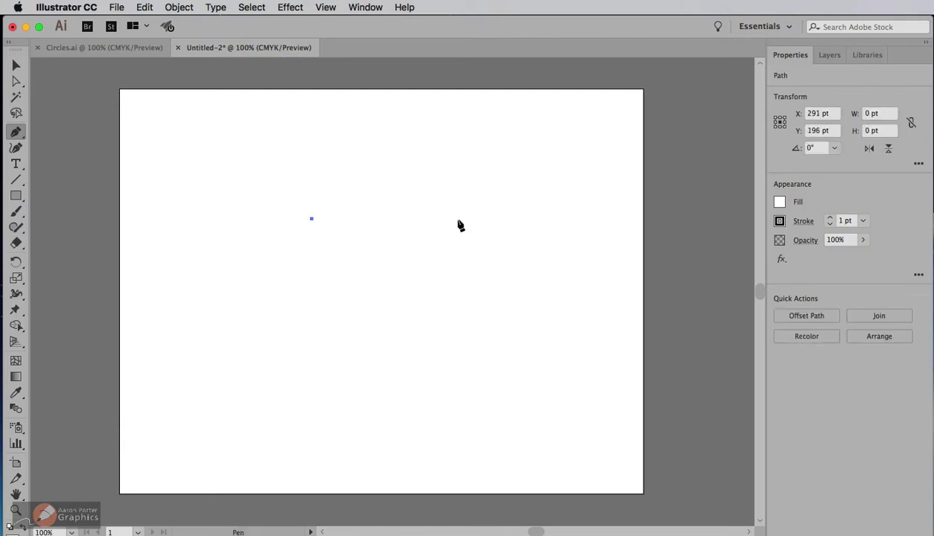
{"action": "left_click", "coordinate": [456, 218]}
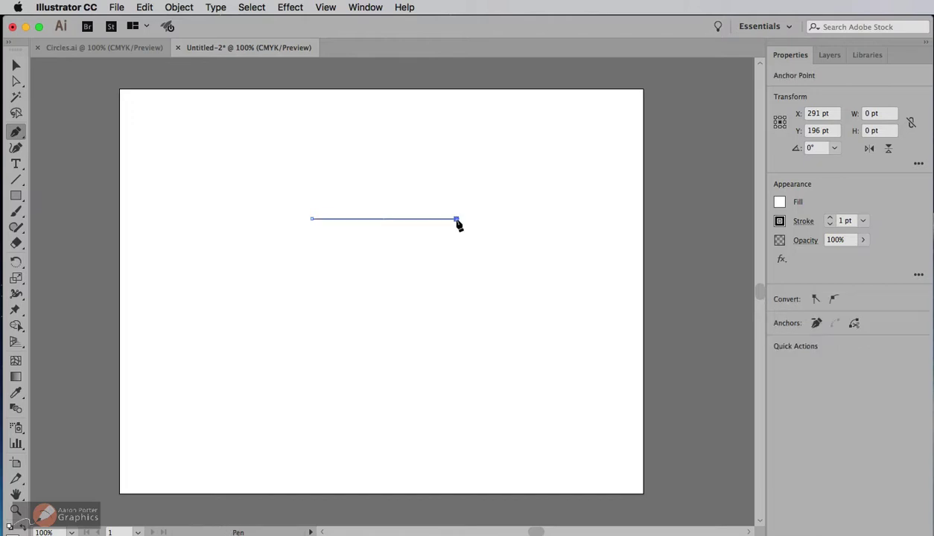
{"action": "left_click", "coordinate": [455, 347]}
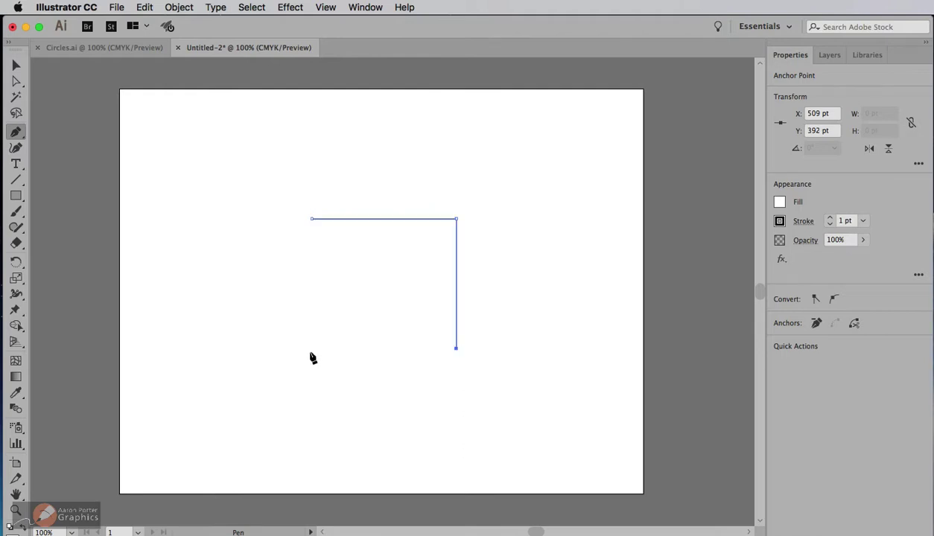
{"action": "left_click", "coordinate": [309, 348]}
{"action": "left_click", "coordinate": [311, 219]}
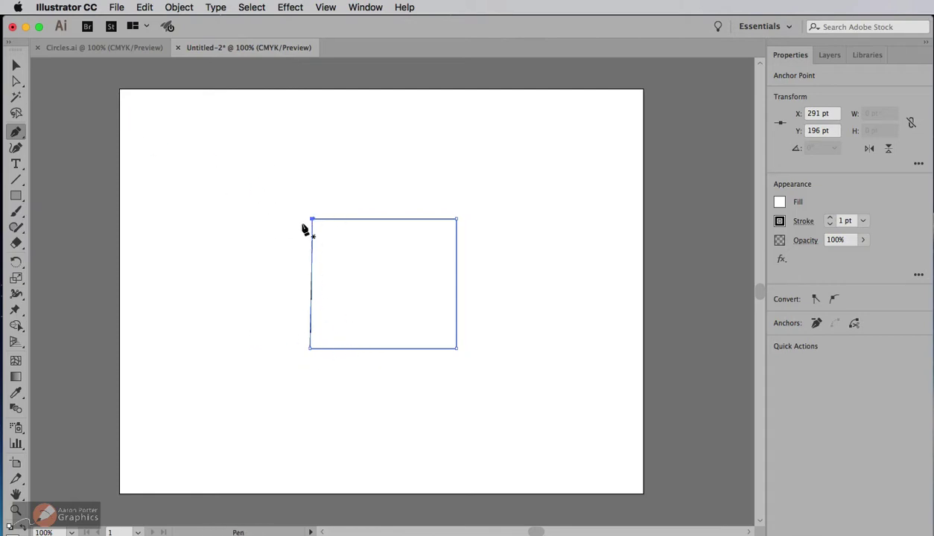
Straighten the shape's left edge by nudging its lower-left anchor point with the Direct Selection tool, and delete the whole shape
{"action": "left_click", "coordinate": [15, 81]}
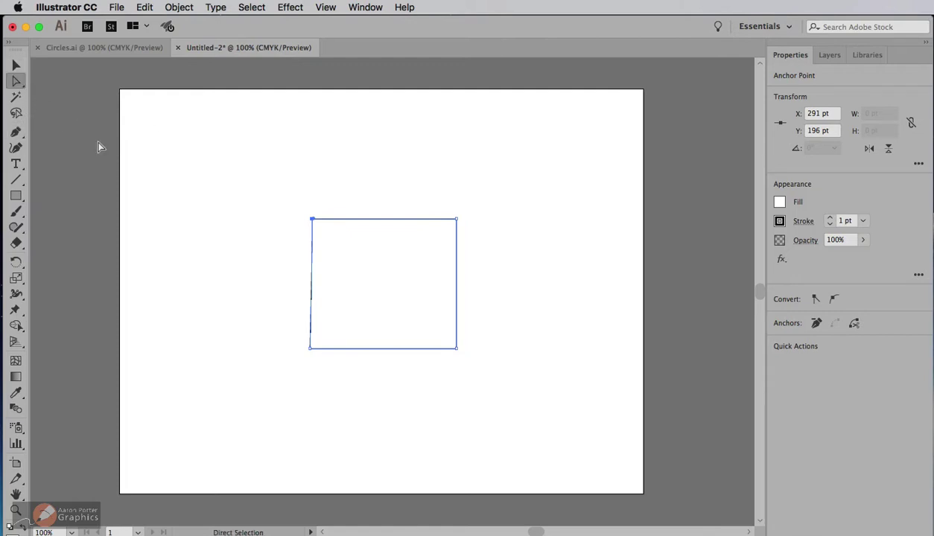
{"action": "left_click", "coordinate": [310, 348]}
{"action": "left_click_drag", "start_coordinate": [309, 347], "coordinate": [312, 349]}
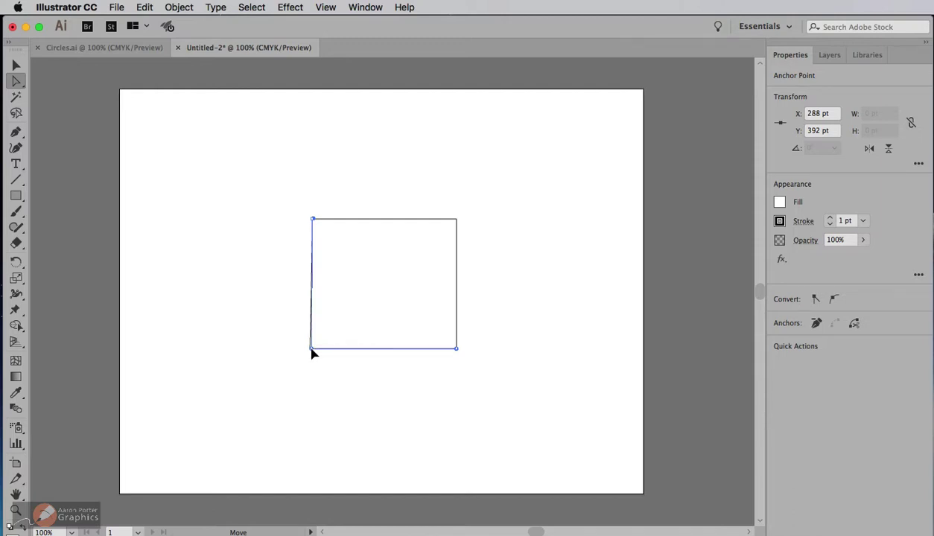
{"action": "left_click_drag", "start_coordinate": [311, 350], "coordinate": [314, 352]}
{"action": "left_click", "coordinate": [385, 394]}
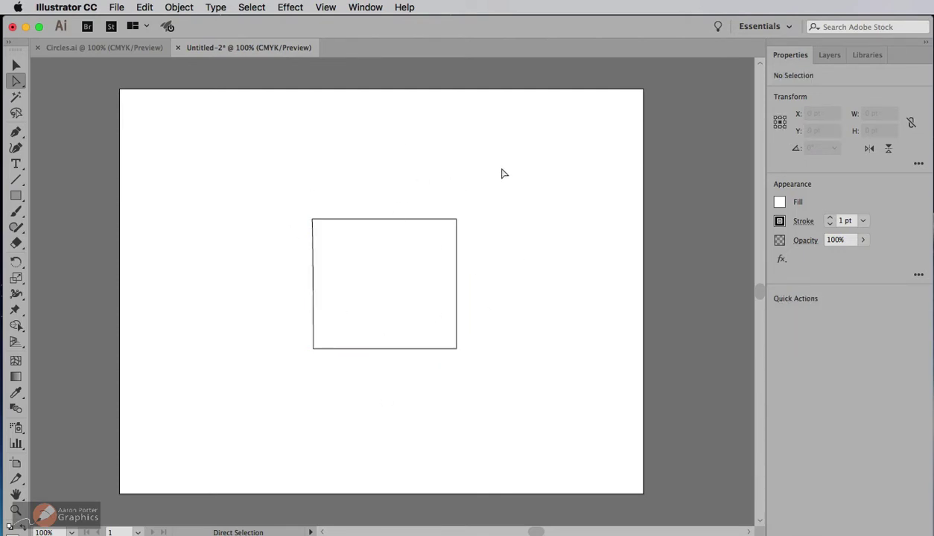
{"action": "left_click_drag", "start_coordinate": [478, 182], "coordinate": [475, 246]}
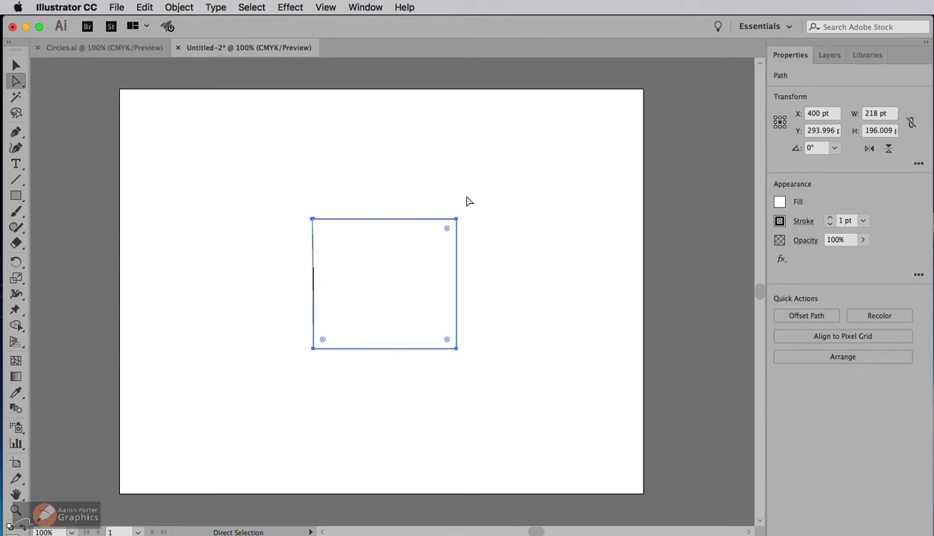
{"action": "key", "text": "Delete"}
Draw an open three-segment zigzag with the Pen tool from about X 121, Y 200 pt, and a smooth curved path below it
{"action": "key", "text": "p"}
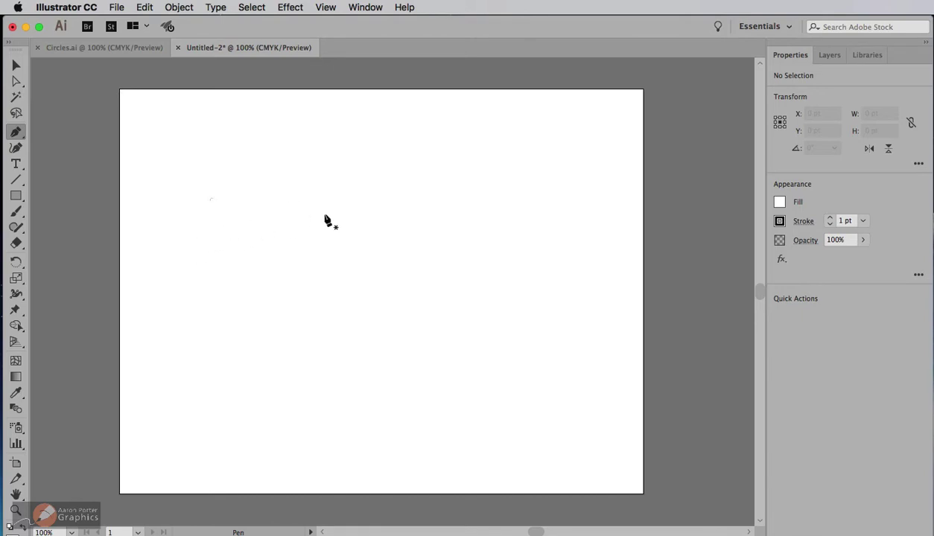
{"action": "left_click", "coordinate": [199, 221]}
{"action": "left_click", "coordinate": [322, 172]}
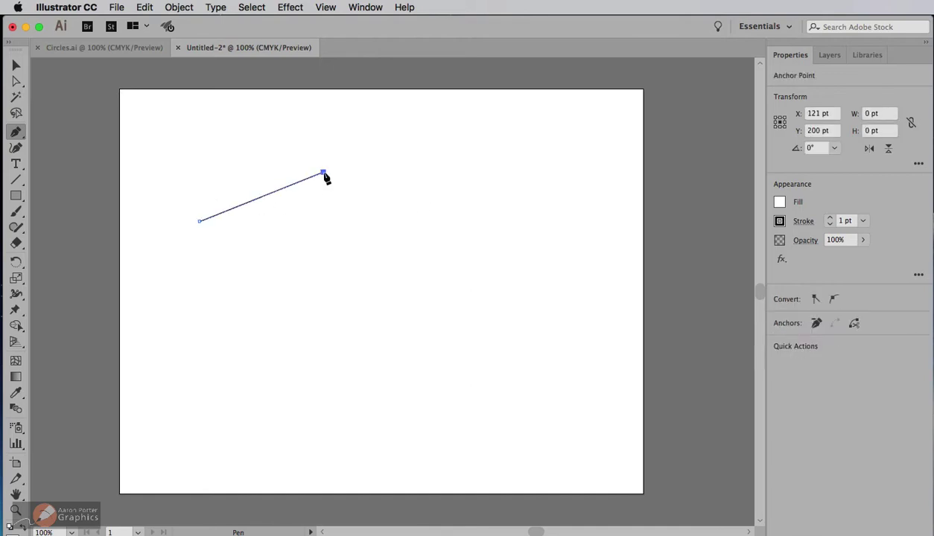
{"action": "left_click", "coordinate": [393, 236]}
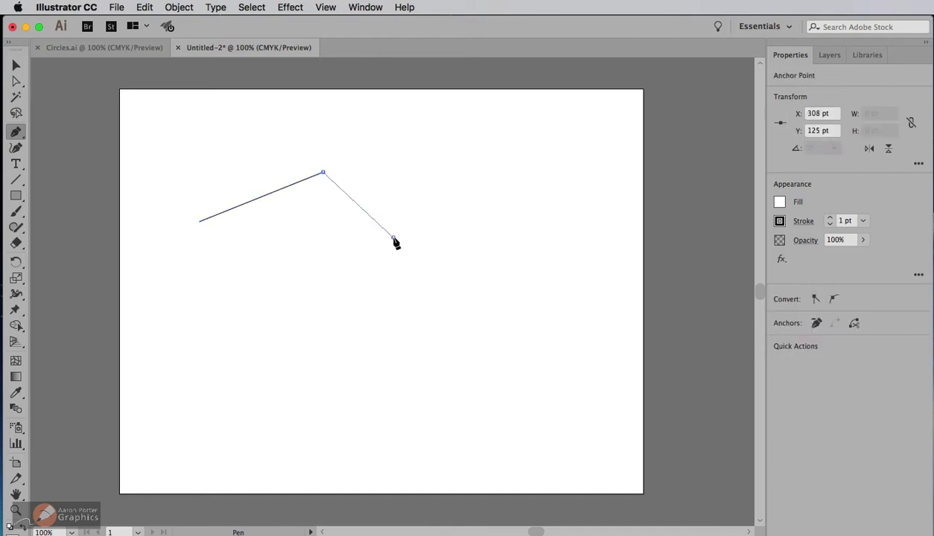
{"action": "left_click", "coordinate": [497, 164]}
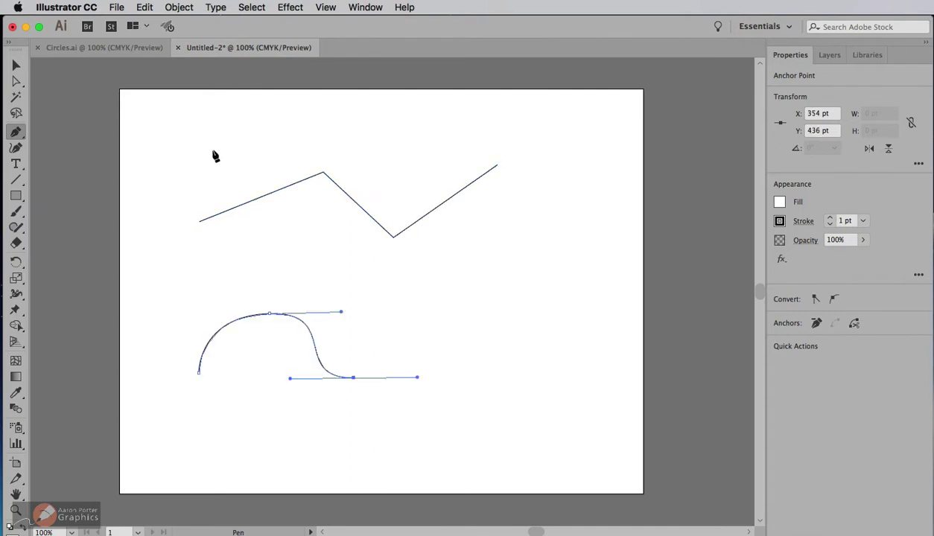
Select both the zigzag and the curved path with the Selection tool and delete them
{"action": "key", "text": "v"}
{"action": "left_click_drag", "start_coordinate": [381, 373], "coordinate": [427, 409]}
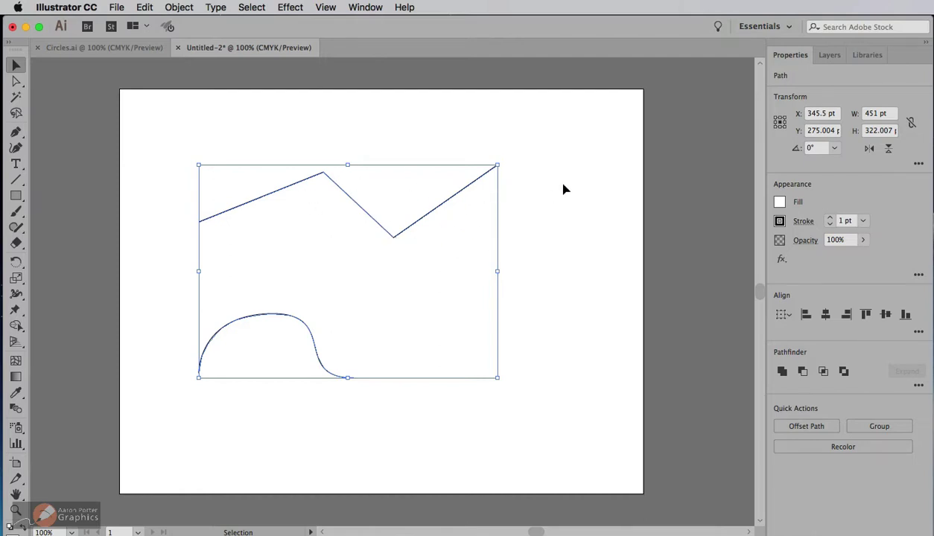
{"action": "key", "text": "Delete"}
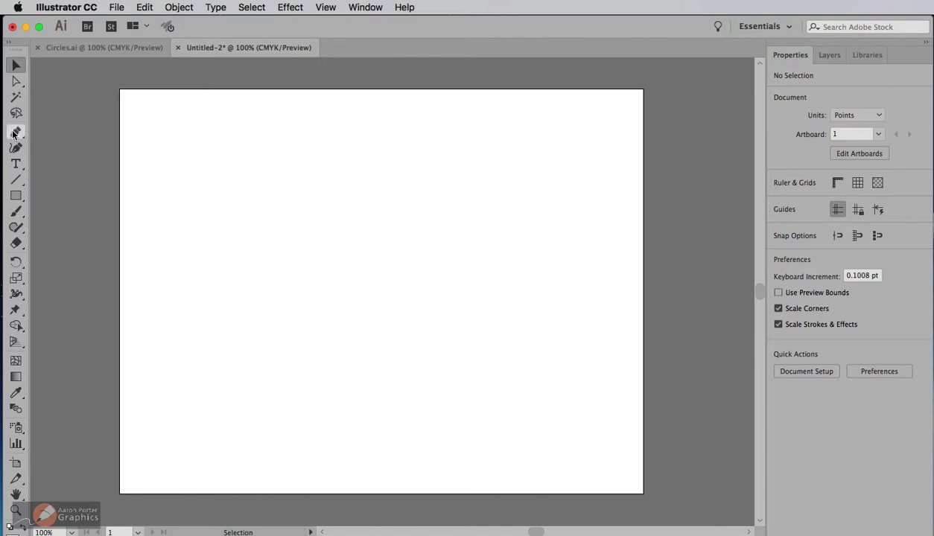
Draw an open three-segment zigzag with the Pen tool, starting at about X 128, Y 217 pt, and delete it from the artboard
{"action": "left_click", "coordinate": [14, 132]}
{"action": "left_click", "coordinate": [204, 232]}
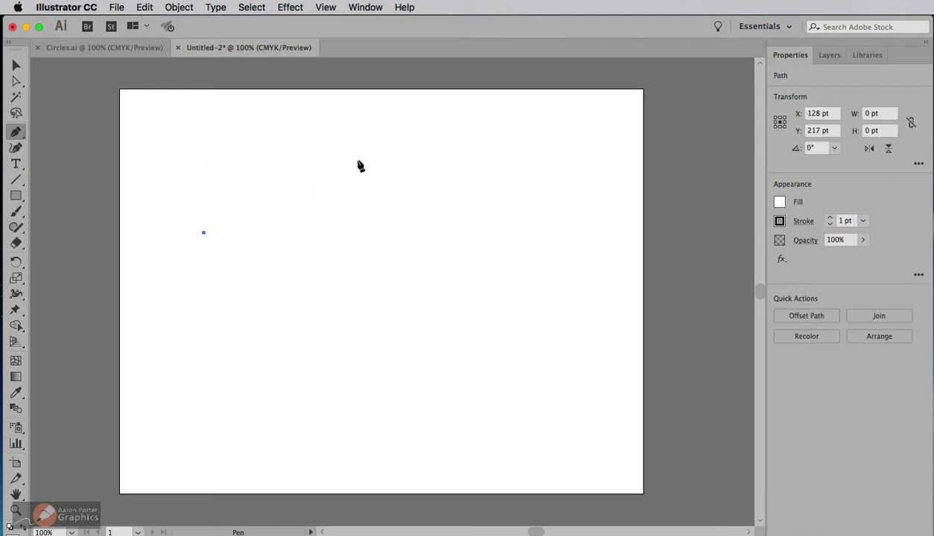
{"action": "left_click", "coordinate": [306, 160]}
{"action": "left_click", "coordinate": [392, 257]}
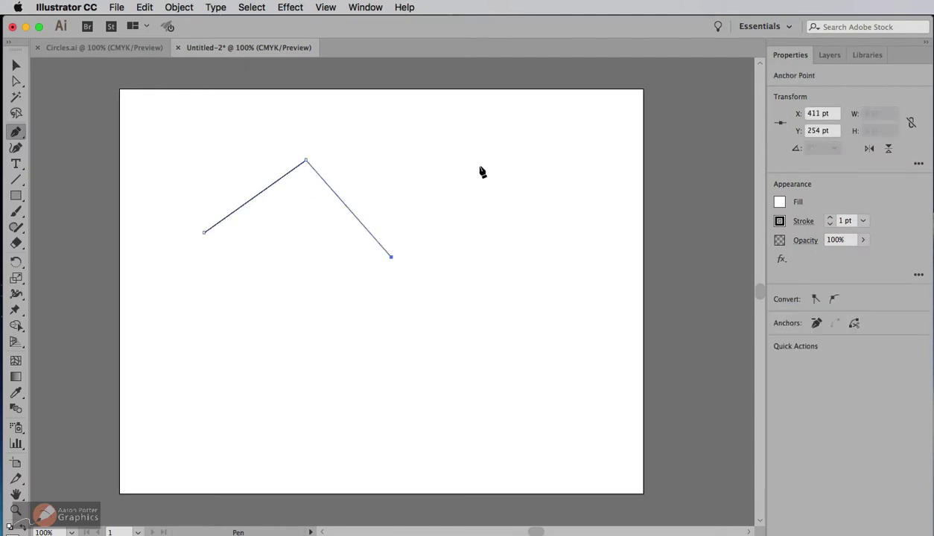
{"action": "left_click", "coordinate": [484, 162]}
{"action": "key", "text": "BackSpace"}
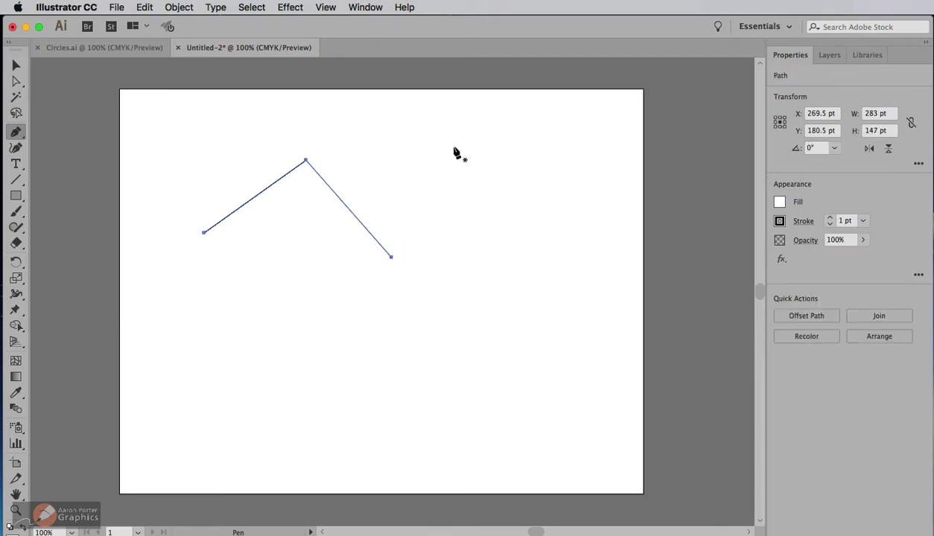
{"action": "key", "text": "BackSpace"}
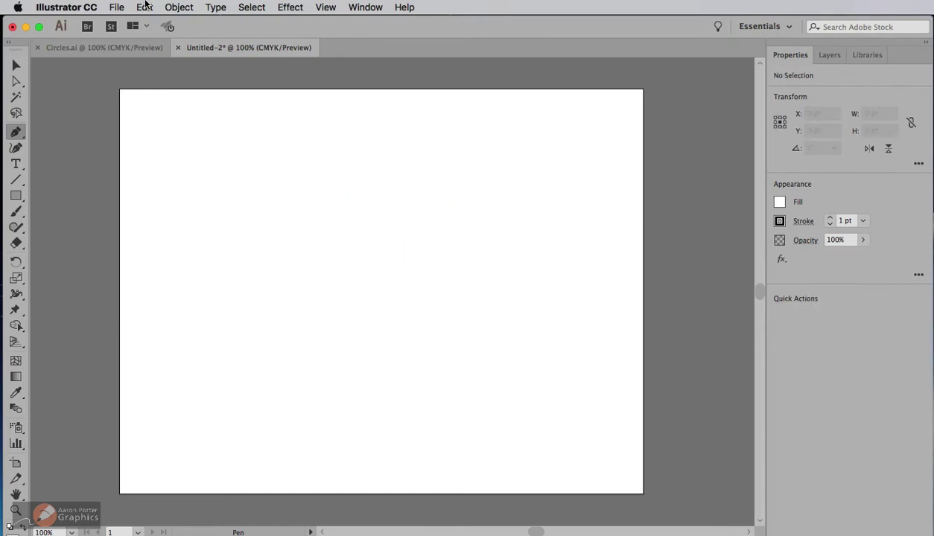
Enable the rubber band for the Pen Tool in the Selection & Anchor Display preferences
{"action": "left_click", "coordinate": [72, 4]}
{"action": "mouse_move", "coordinate": [103, 47]}
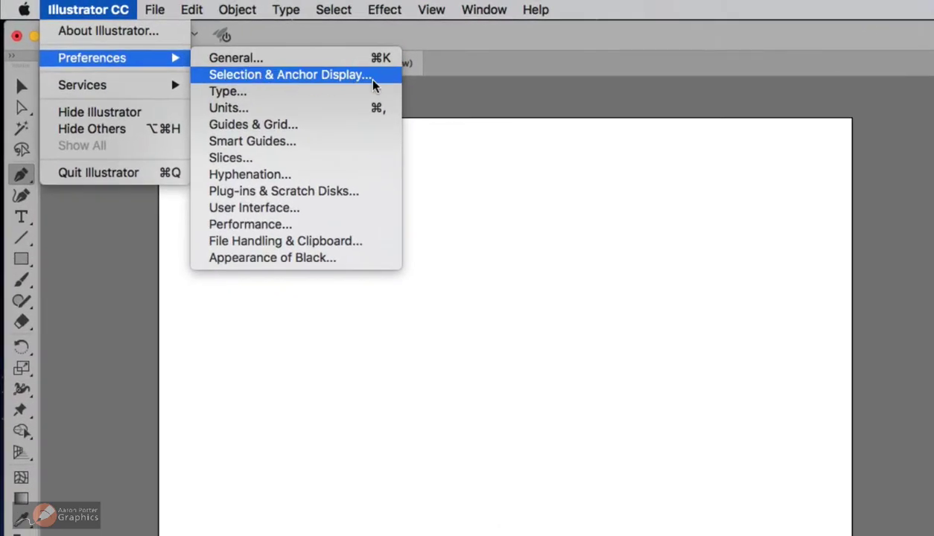
{"action": "left_click", "coordinate": [379, 78]}
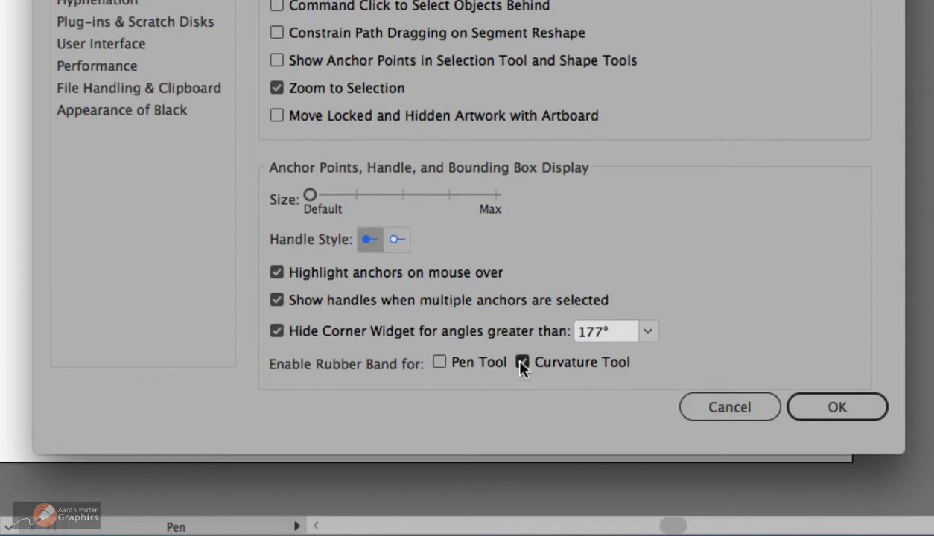
{"action": "left_click", "coordinate": [439, 364]}
{"action": "left_click", "coordinate": [823, 407]}
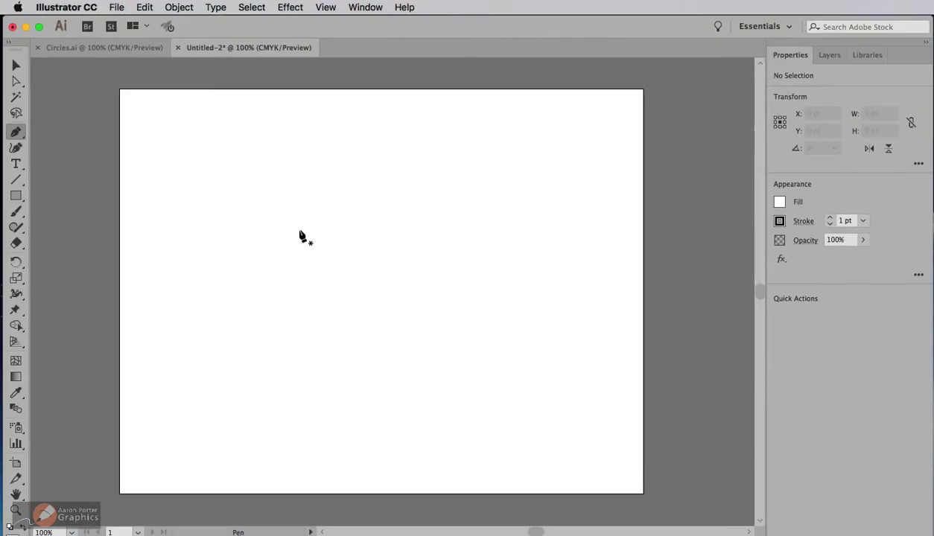
Draw an open six-segment zigzag with the Pen tool from about X 122, Y 225 pt to about X 733, Y 250 pt
{"action": "left_click", "coordinate": [200, 238]}
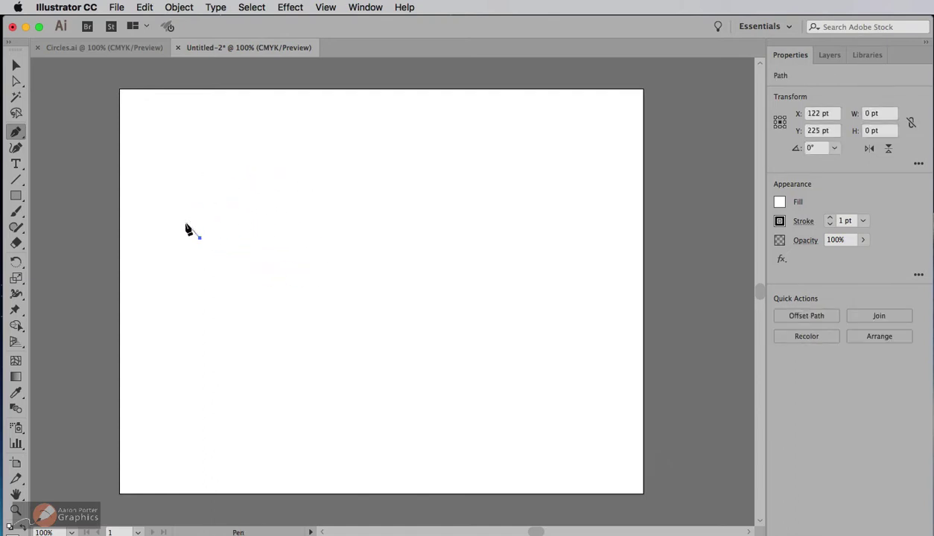
{"action": "left_click", "coordinate": [286, 172]}
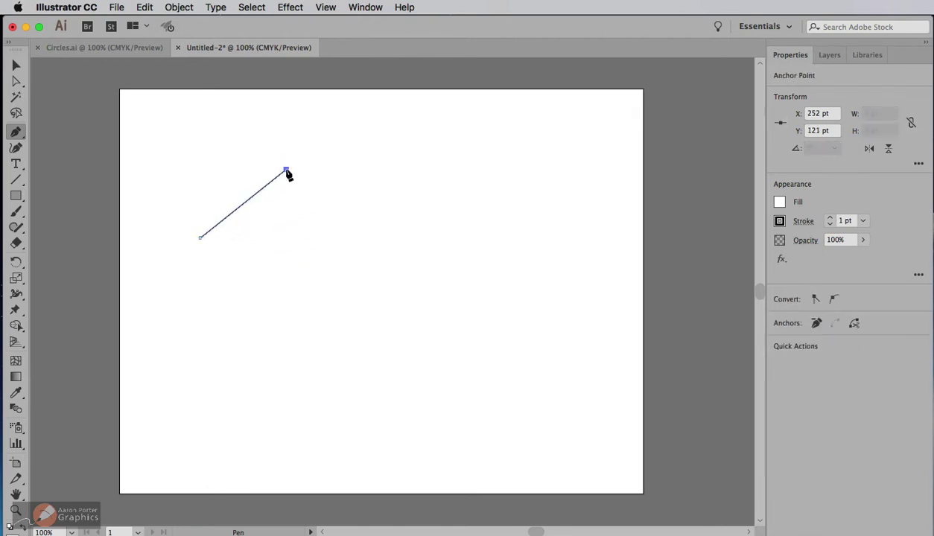
{"action": "left_click", "coordinate": [355, 244]}
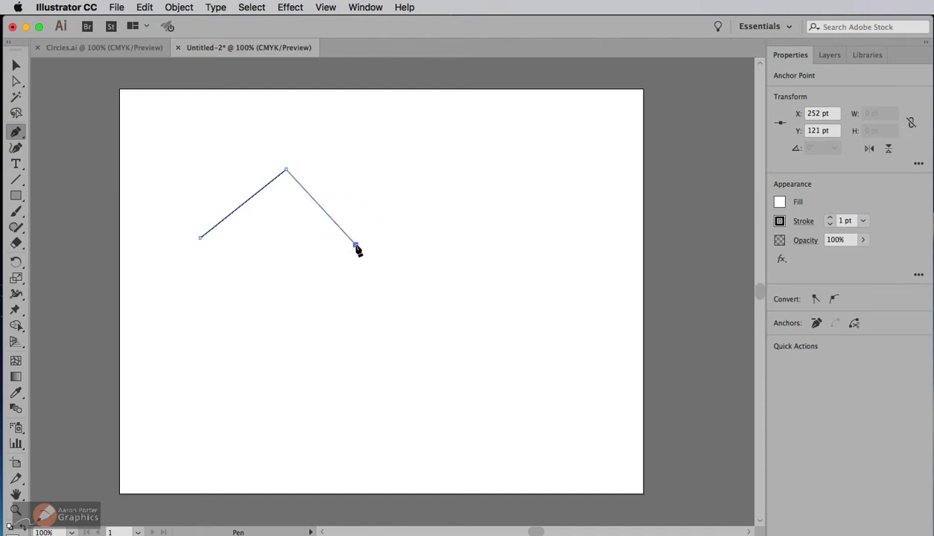
{"action": "left_click", "coordinate": [422, 164]}
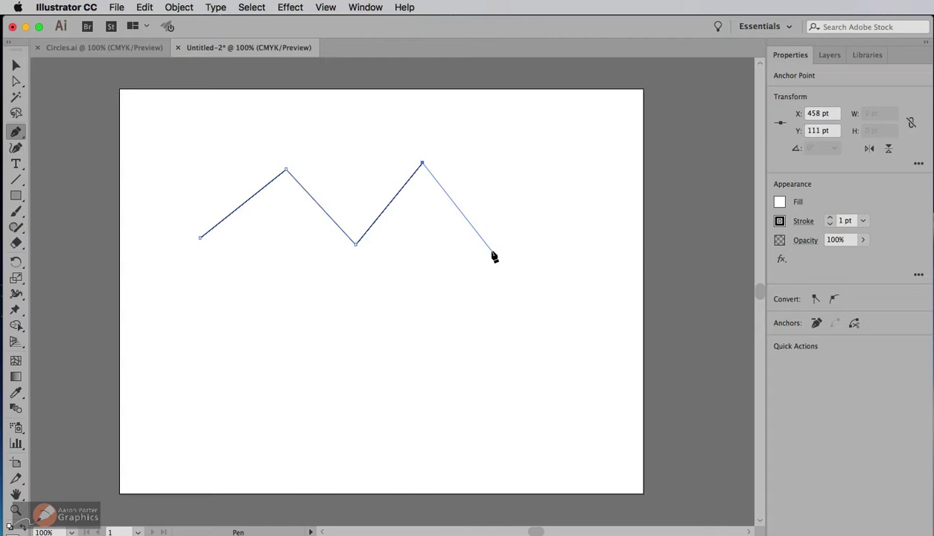
{"action": "left_click", "coordinate": [490, 250]}
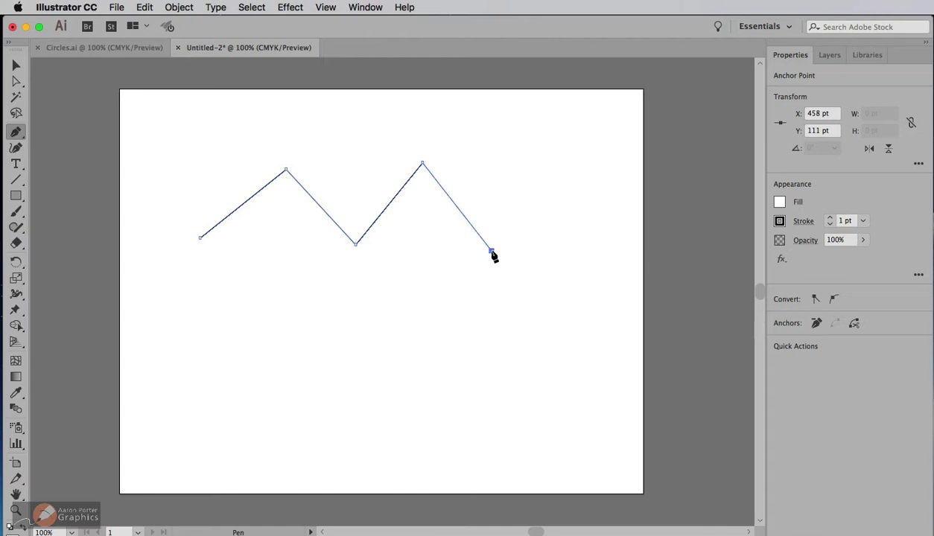
{"action": "left_click", "coordinate": [550, 163]}
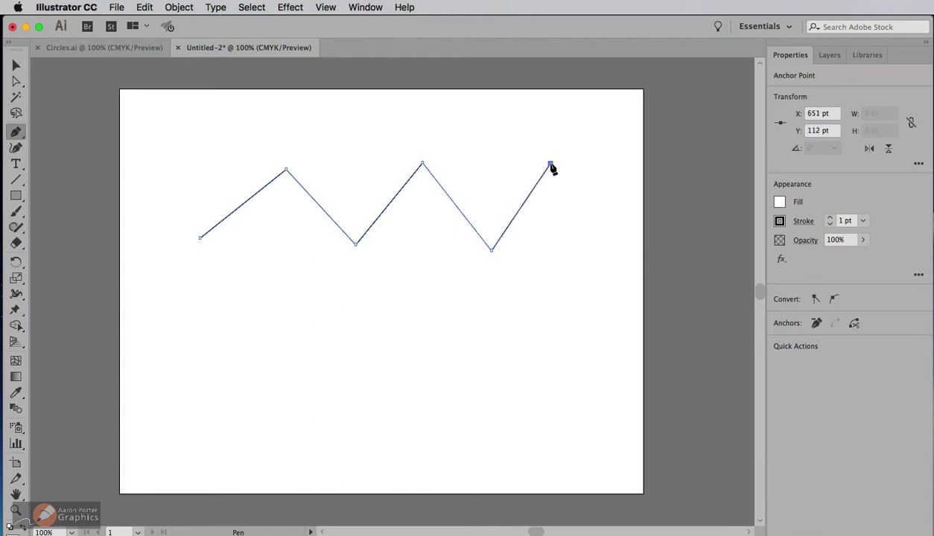
{"action": "left_click", "coordinate": [604, 255]}
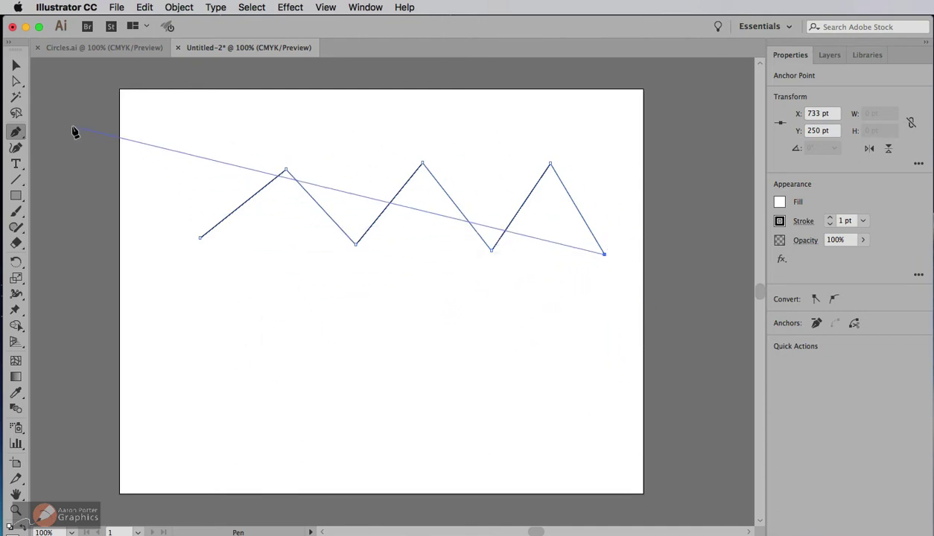
Undo the zigzag's last segment, resume the path from its end anchor with the Pen tool and add a point at about X 745, Y 243 pt
{"action": "left_click", "coordinate": [15, 67]}
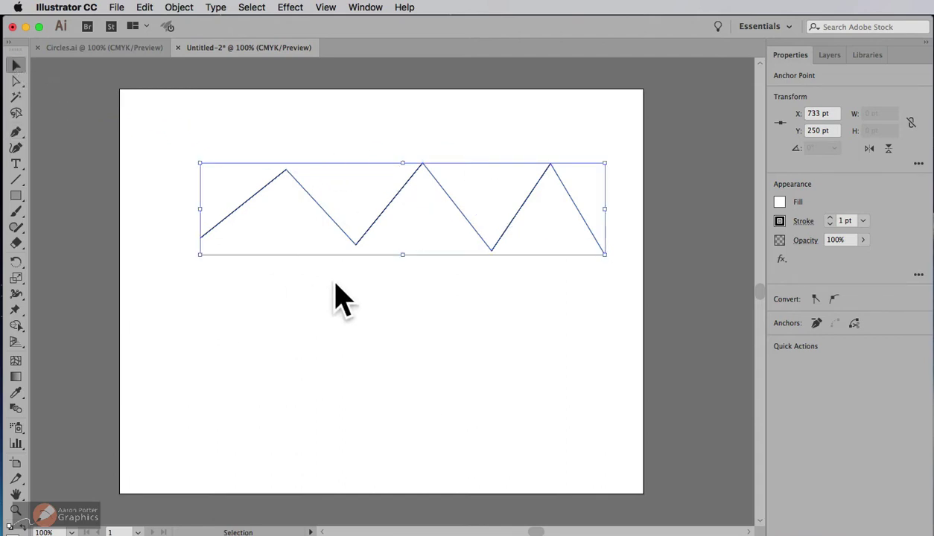
{"action": "key", "text": "super+z"}
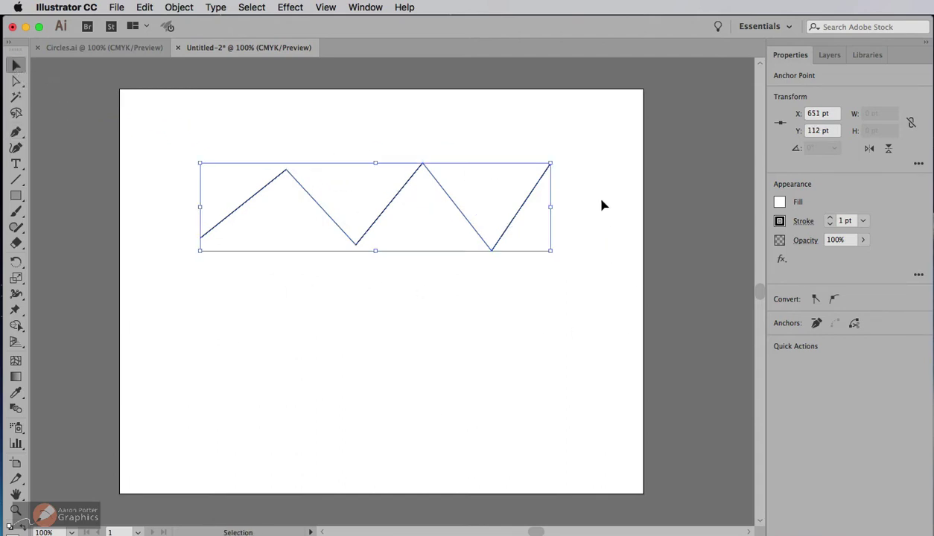
{"action": "left_click", "coordinate": [15, 131]}
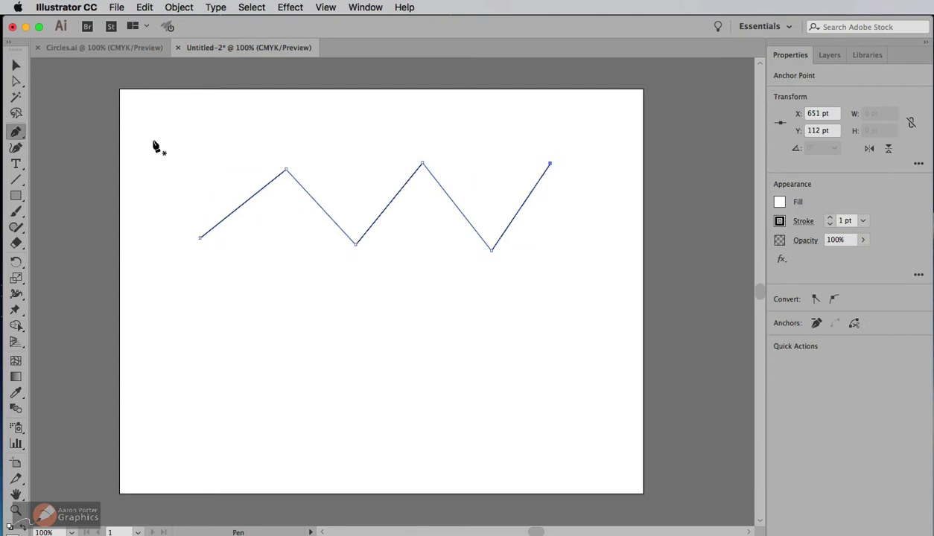
{"action": "left_click", "coordinate": [550, 163]}
{"action": "left_click", "coordinate": [612, 250]}
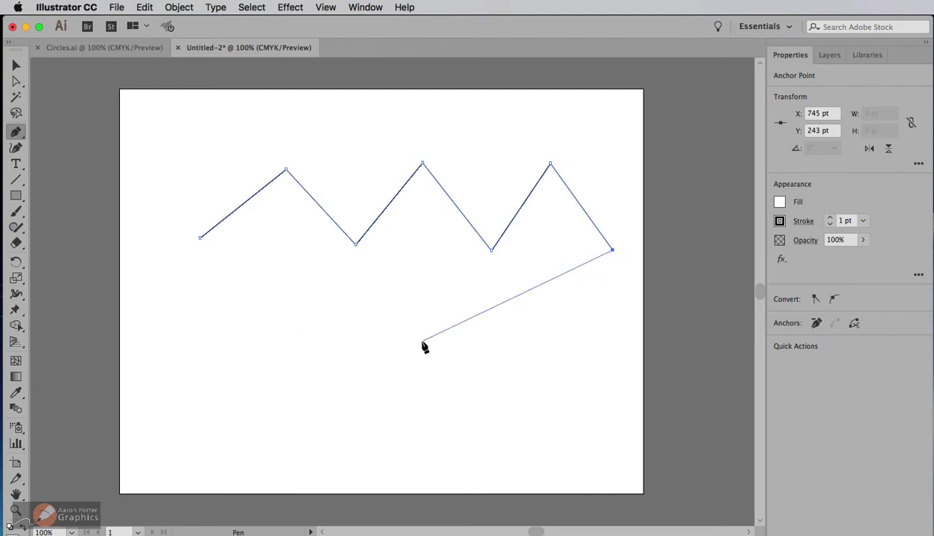
End the zigzag path, resume it from its last anchor with the Pen tool twice, and finish by deselecting it
{"action": "key", "text": "Escape"}
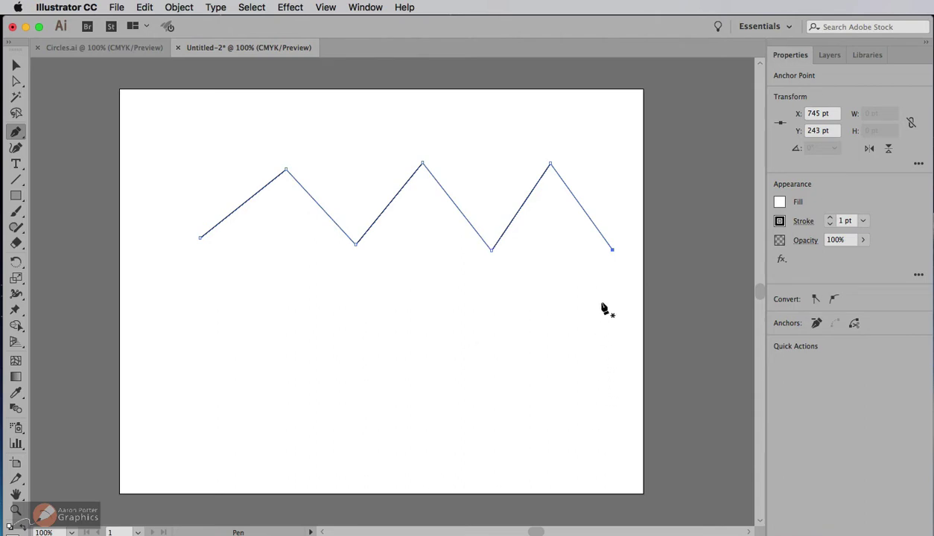
{"action": "left_click", "coordinate": [612, 250]}
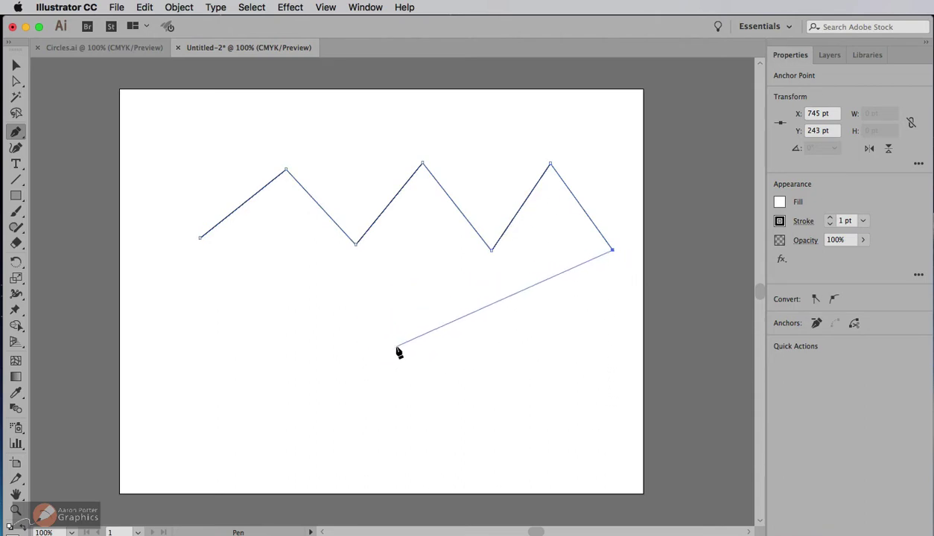
{"action": "key", "text": "Escape"}
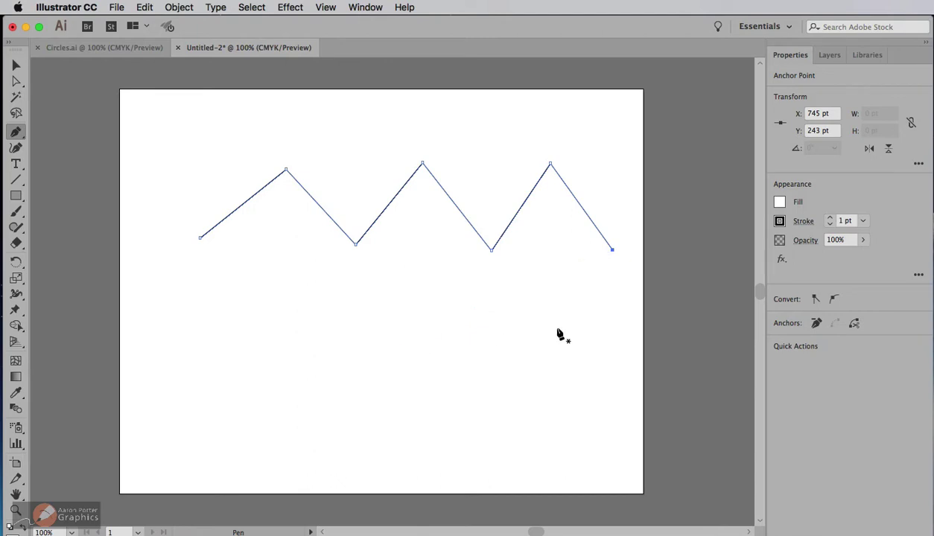
{"action": "left_click", "coordinate": [612, 251]}
{"action": "key", "text": "super"}
{"action": "key", "text": "super"}
{"action": "key", "text": "super"}
{"action": "left_click", "coordinate": [550, 329], "text": "super"}
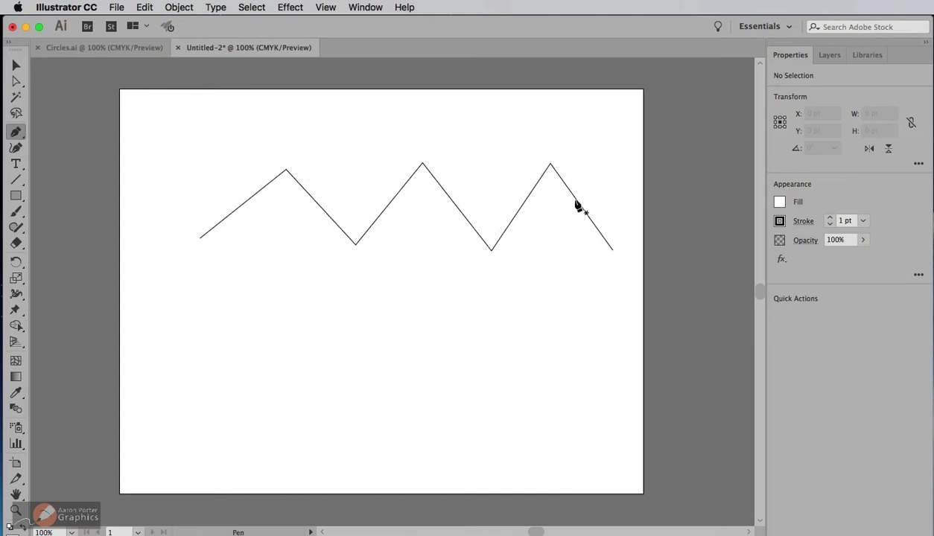
Draw a closed irregular outline of many short straight segments below the zigzag, starting at about X 265, Y 381 pt, and delete it
{"action": "left_click", "coordinate": [295, 341]}
{"action": "left_click", "coordinate": [319, 306]}
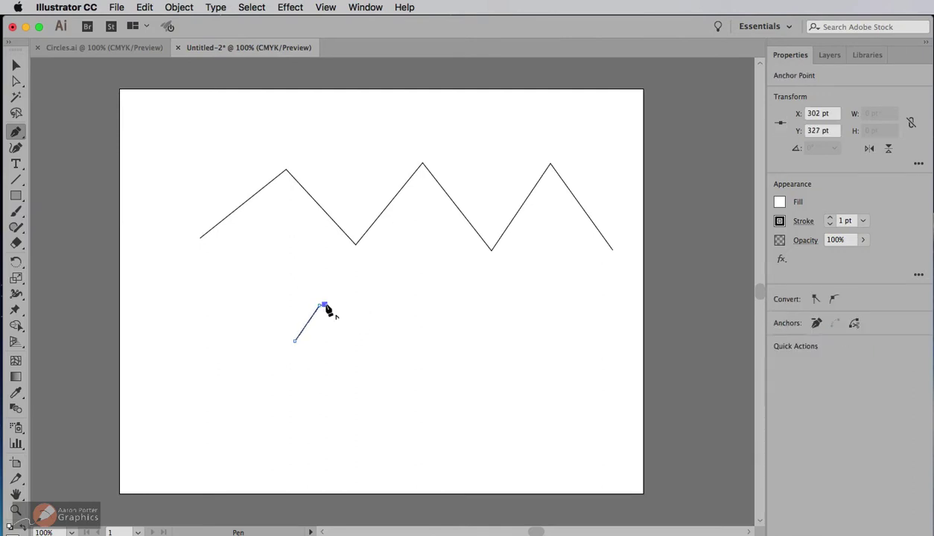
{"action": "left_click", "coordinate": [325, 305]}
{"action": "left_click", "coordinate": [336, 314]}
{"action": "left_click", "coordinate": [347, 310]}
{"action": "left_click", "coordinate": [349, 304]}
{"action": "left_click", "coordinate": [357, 300]}
{"action": "left_click", "coordinate": [365, 307]}
{"action": "left_click", "coordinate": [370, 317]}
{"action": "left_click", "coordinate": [387, 316]}
{"action": "left_click", "coordinate": [388, 303]}
{"action": "left_click", "coordinate": [397, 300]}
{"action": "left_click", "coordinate": [403, 317]}
{"action": "left_click", "coordinate": [413, 315]}
{"action": "left_click", "coordinate": [416, 304]}
{"action": "left_click", "coordinate": [424, 302]}
{"action": "left_click", "coordinate": [432, 305]}
{"action": "left_click", "coordinate": [438, 319]}
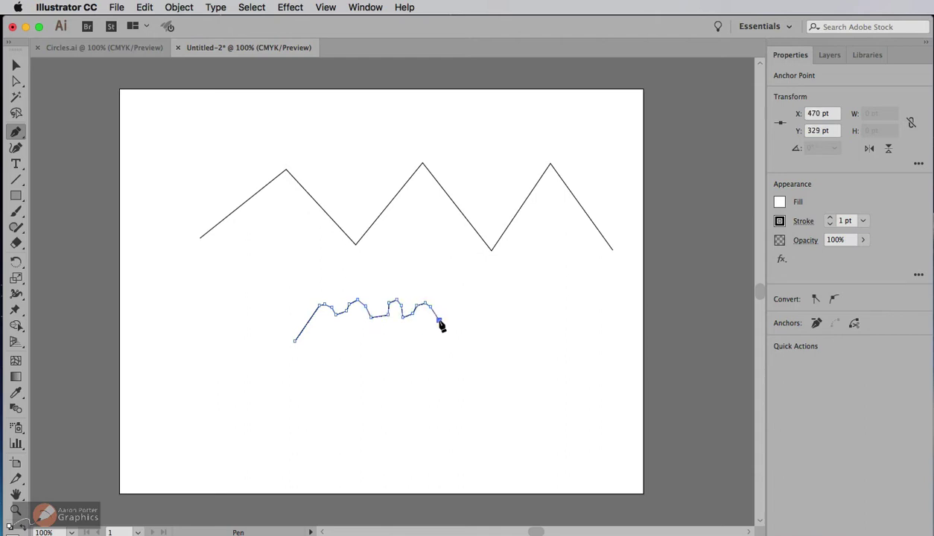
{"action": "left_click", "coordinate": [437, 341]}
{"action": "left_click", "coordinate": [433, 364]}
{"action": "left_click", "coordinate": [411, 378]}
{"action": "left_click", "coordinate": [376, 376]}
{"action": "left_click", "coordinate": [344, 377]}
{"action": "left_click", "coordinate": [344, 362]}
{"action": "left_click", "coordinate": [335, 355]}
{"action": "left_click", "coordinate": [326, 364]}
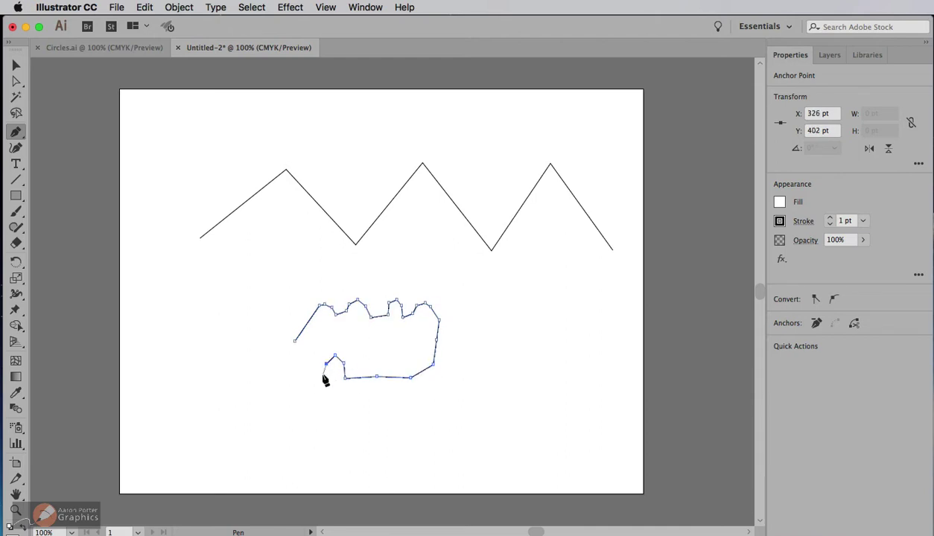
{"action": "left_click", "coordinate": [320, 377]}
{"action": "left_click", "coordinate": [311, 379]}
{"action": "left_click", "coordinate": [302, 380]}
{"action": "left_click", "coordinate": [291, 370]}
{"action": "left_click", "coordinate": [291, 360]}
{"action": "left_click", "coordinate": [294, 341]}
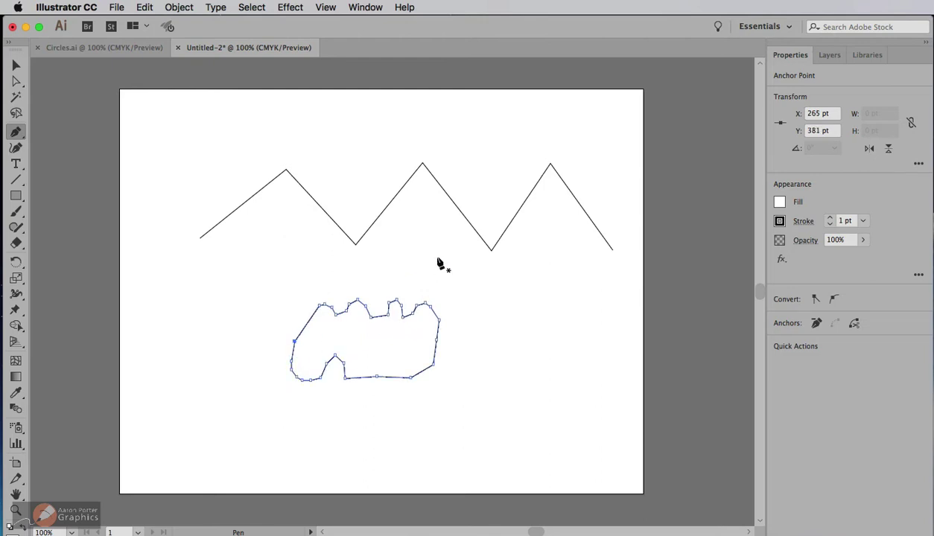
{"action": "key", "text": "Delete"}
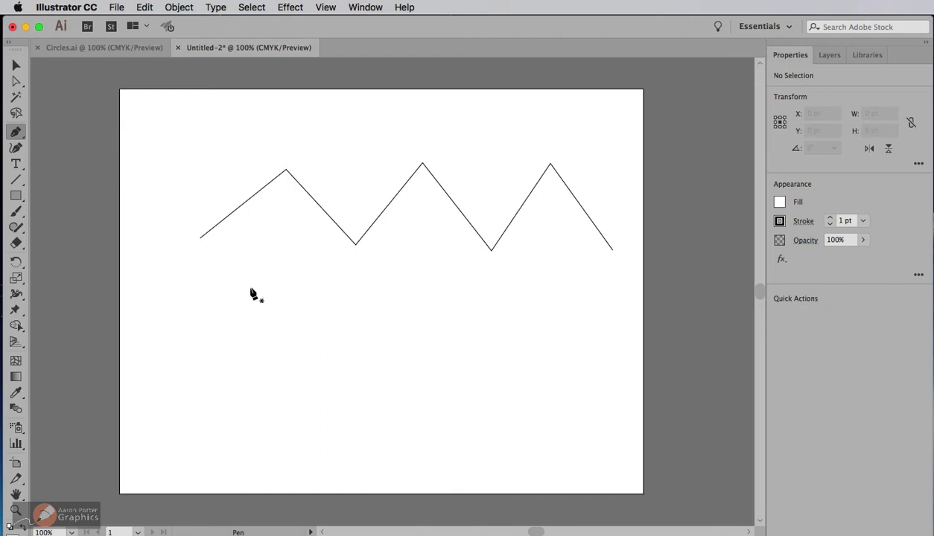
Start a Pen tool path below the zigzag at about X 91, Y 426 pt with a first segment rising diagonally
{"action": "left_click", "coordinate": [179, 370]}
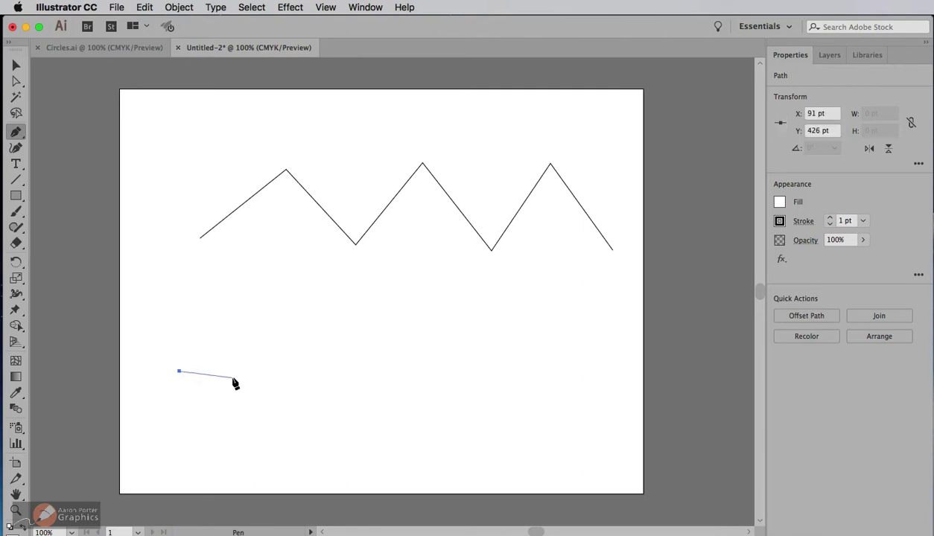
{"action": "left_click", "coordinate": [265, 296]}
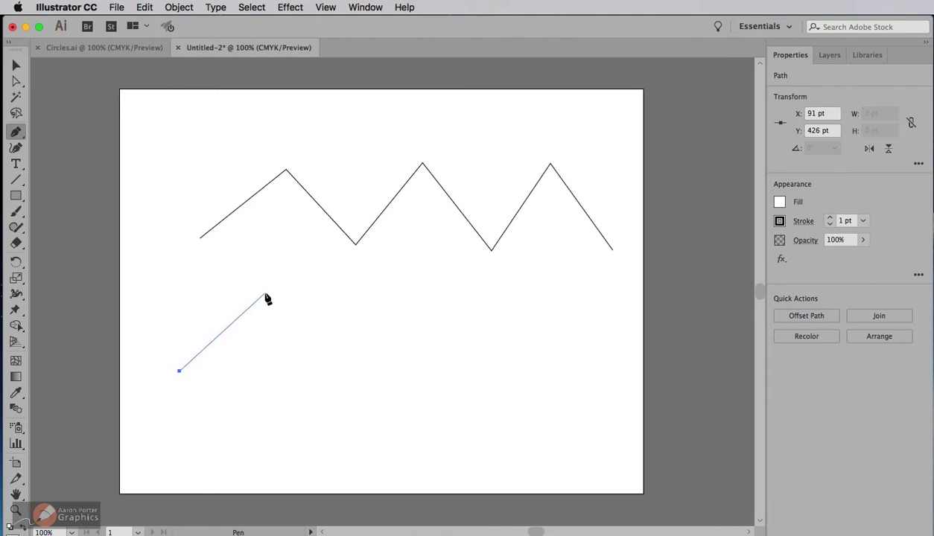